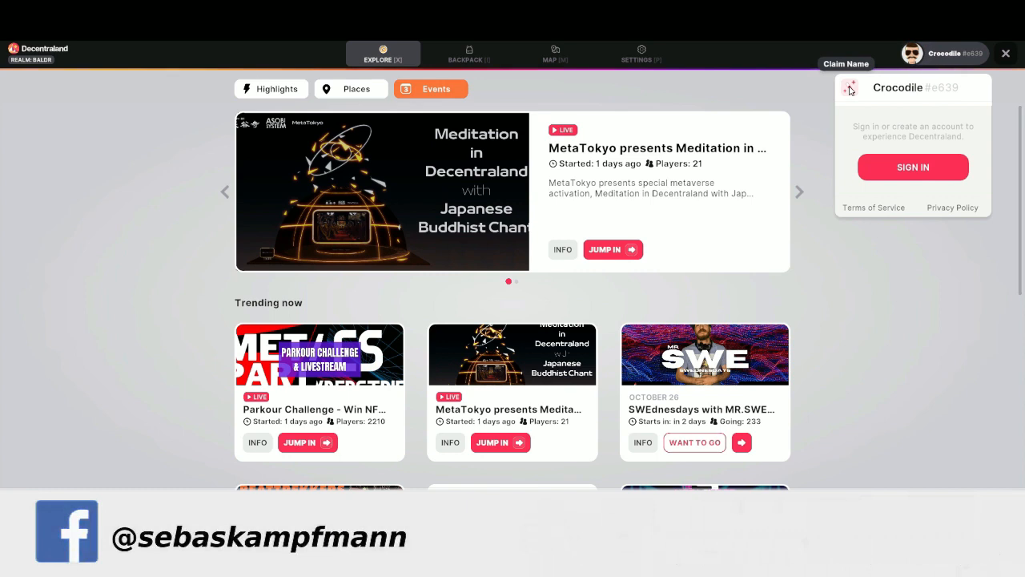
# - Open Decentraland's name-claiming page in the browser and switch to the Marketplace
pyautogui.click(849, 90)
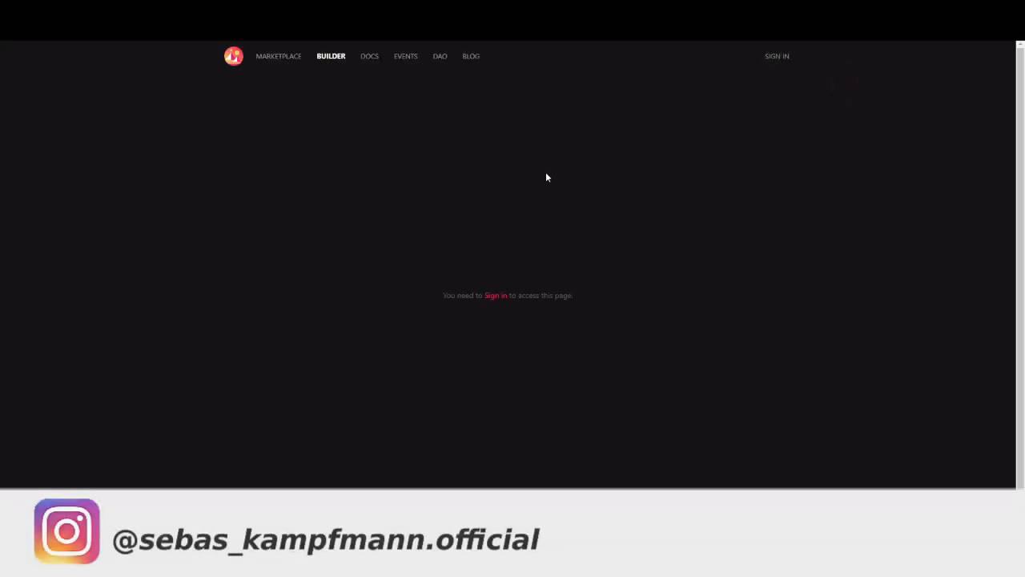
pyautogui.click(281, 57)
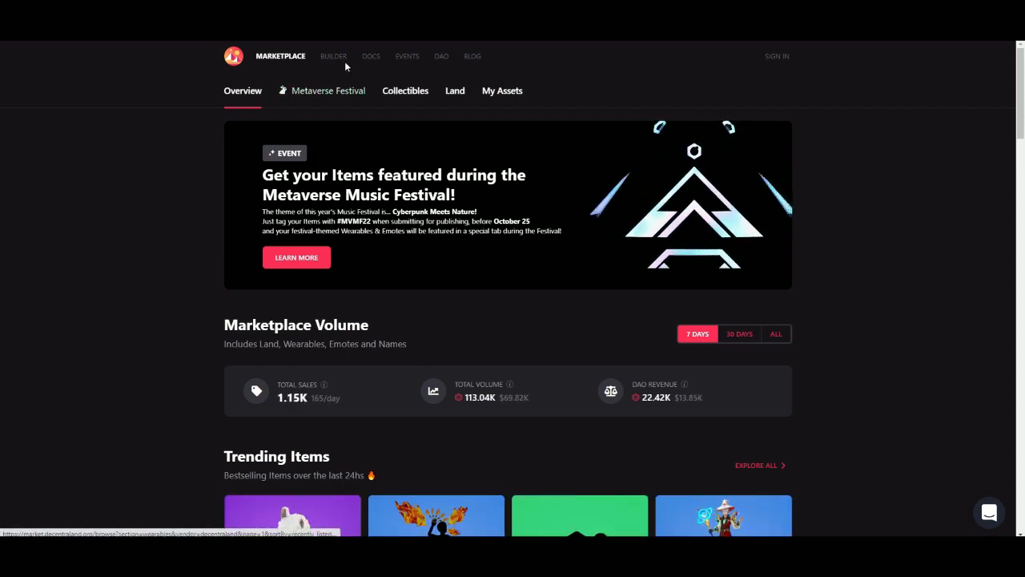
# - Examine the Marketplace overview, including trending and newest items, rankings, latest listings, parcels and estates, and names
pyautogui.scroll(-1, 358, 244)
pyautogui.scroll(-5, 357, 248)
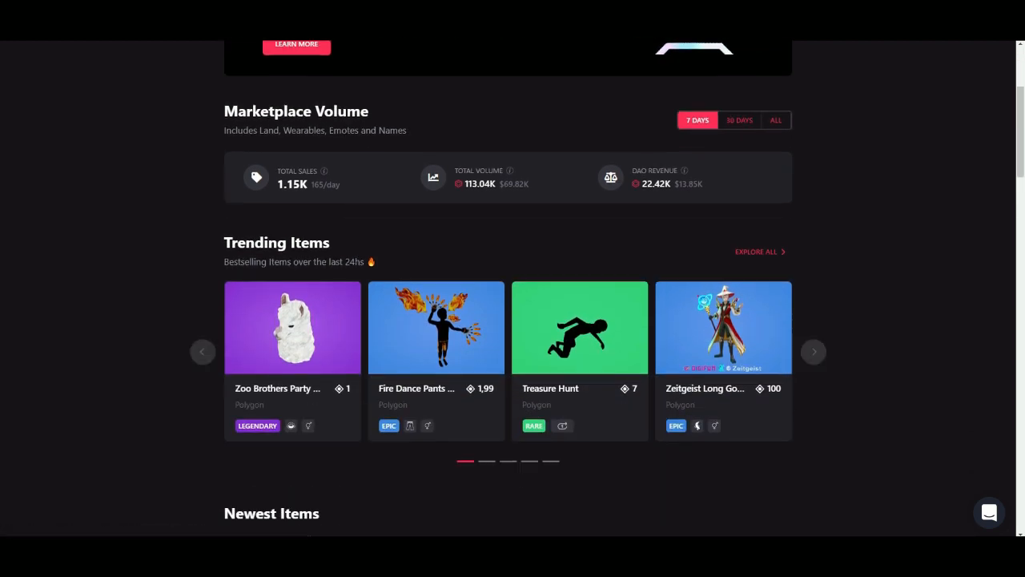
pyautogui.scroll(-3, 355, 263)
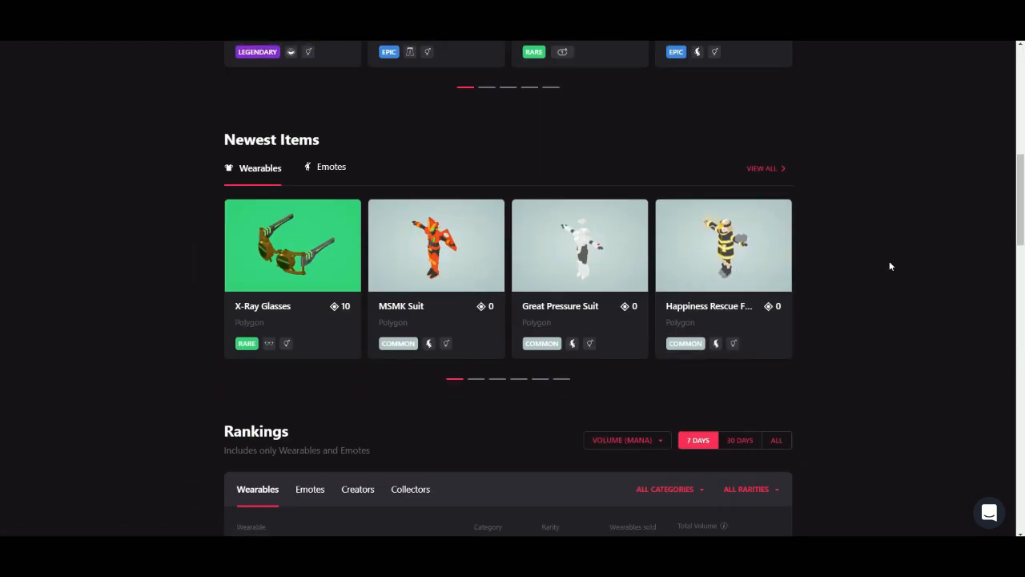
pyautogui.scroll(-4, 889, 266)
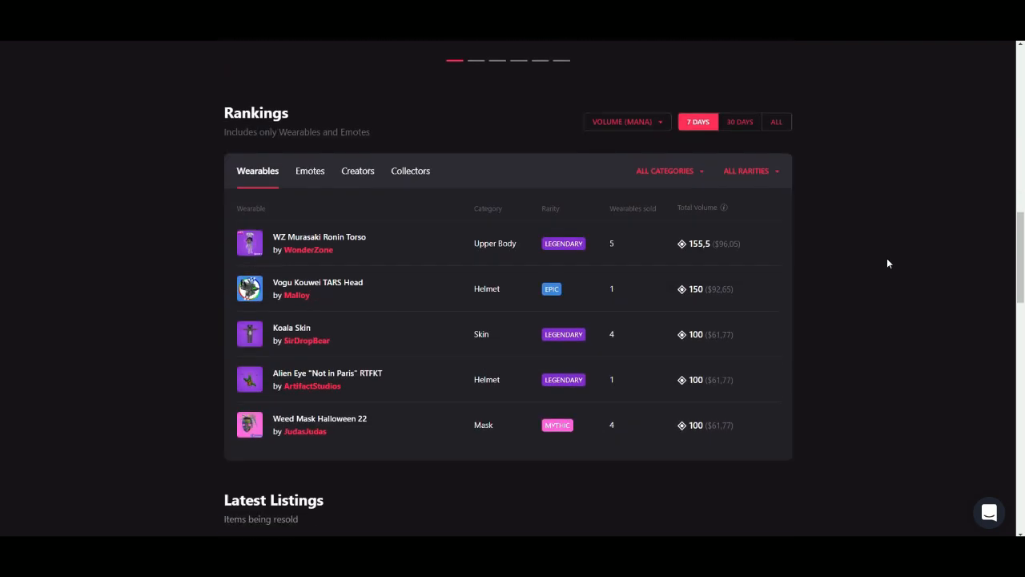
pyautogui.scroll(-1, 1017, 251)
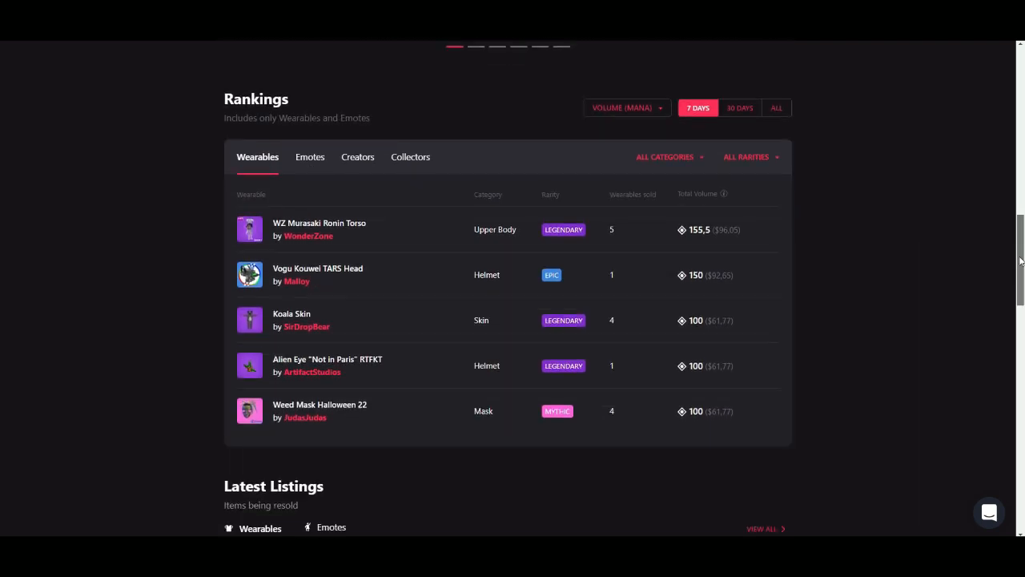
pyautogui.scroll(-2, 652, 266)
pyautogui.scroll(-2, 651, 267)
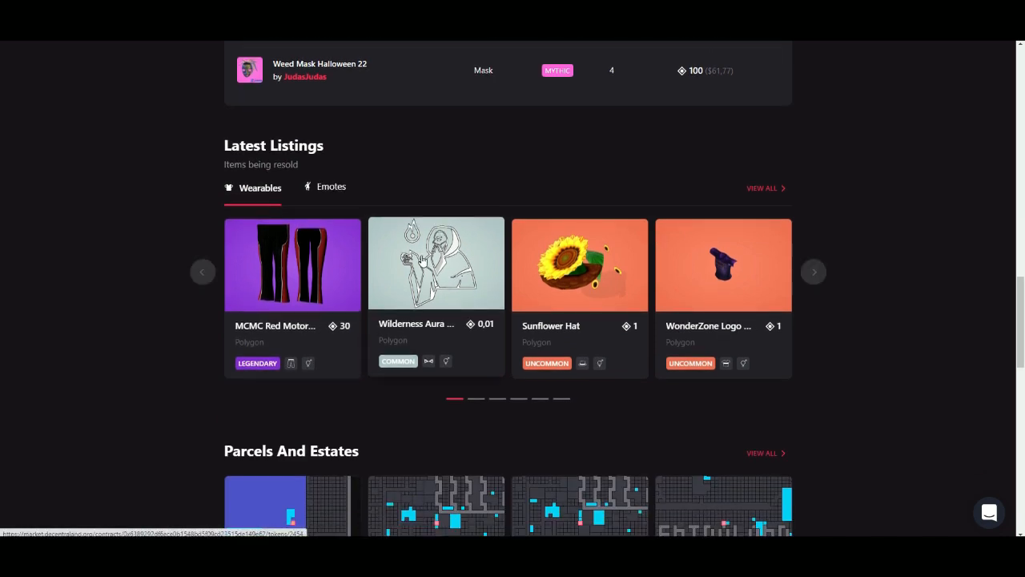
pyautogui.scroll(-2, 539, 265)
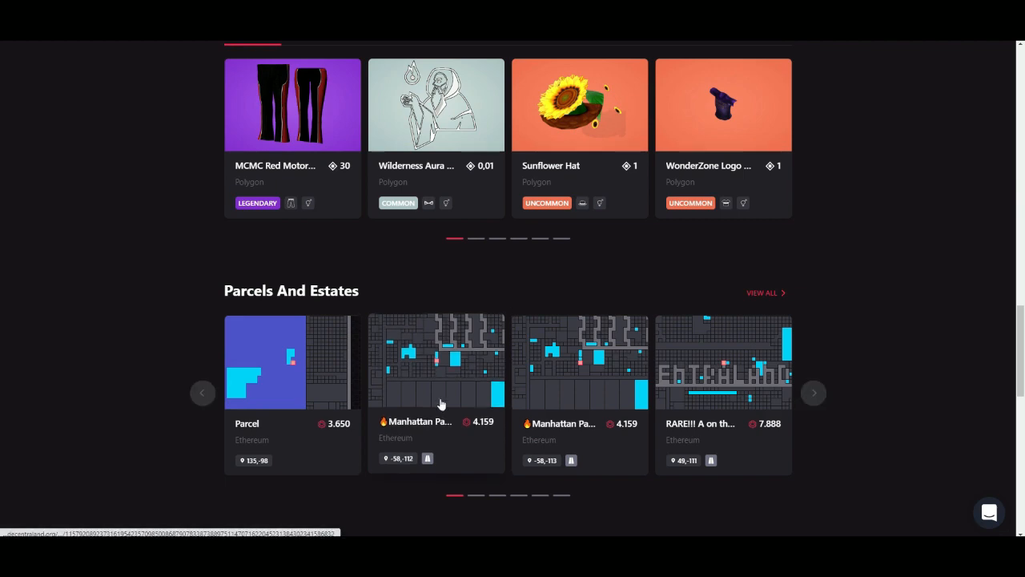
pyautogui.scroll(-3, 442, 403)
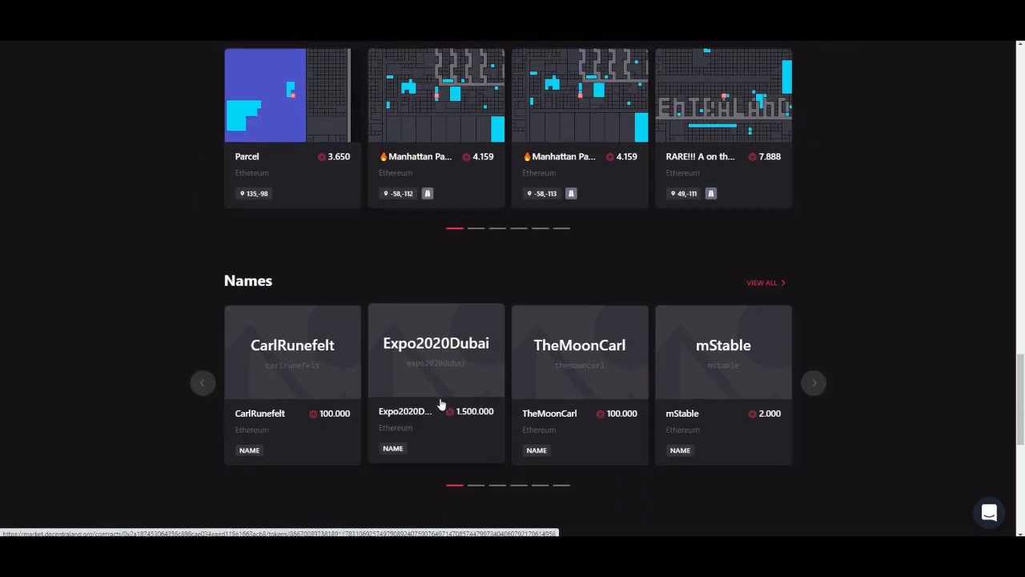
pyautogui.scroll(1, 441, 403)
pyautogui.scroll(2, 441, 403)
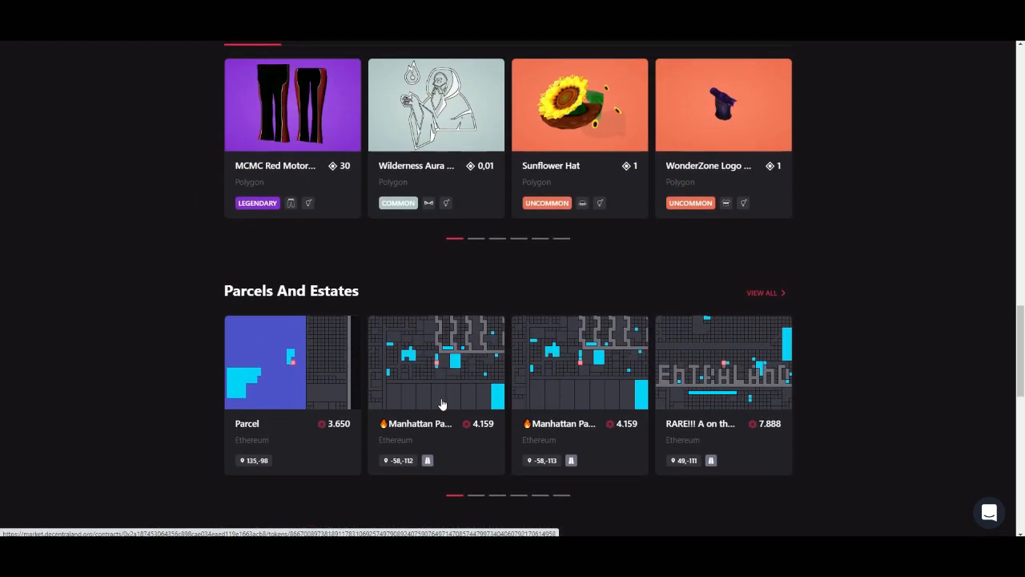
pyautogui.scroll(-1, 2, 321)
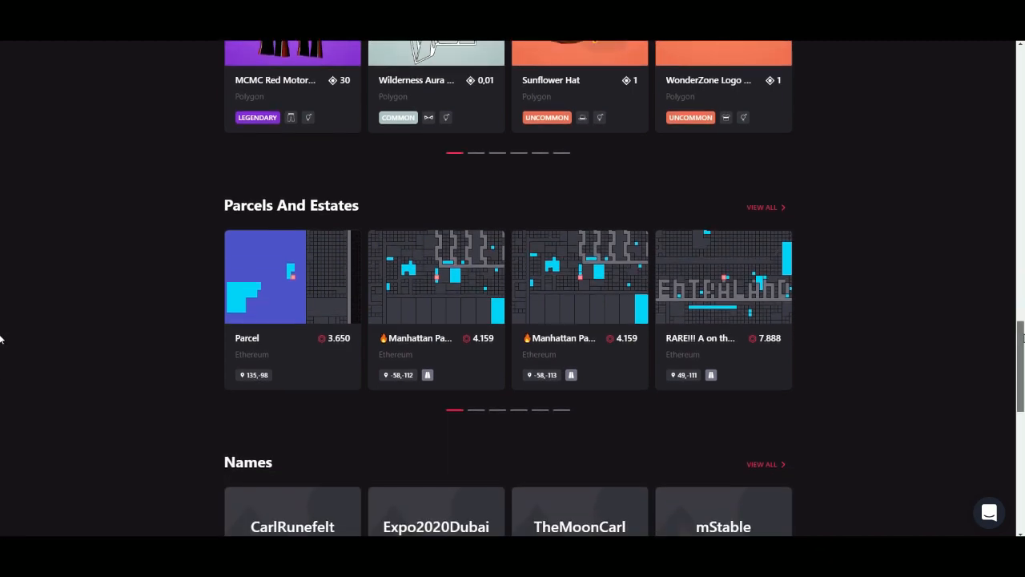
pyautogui.scroll(15, 1, 340)
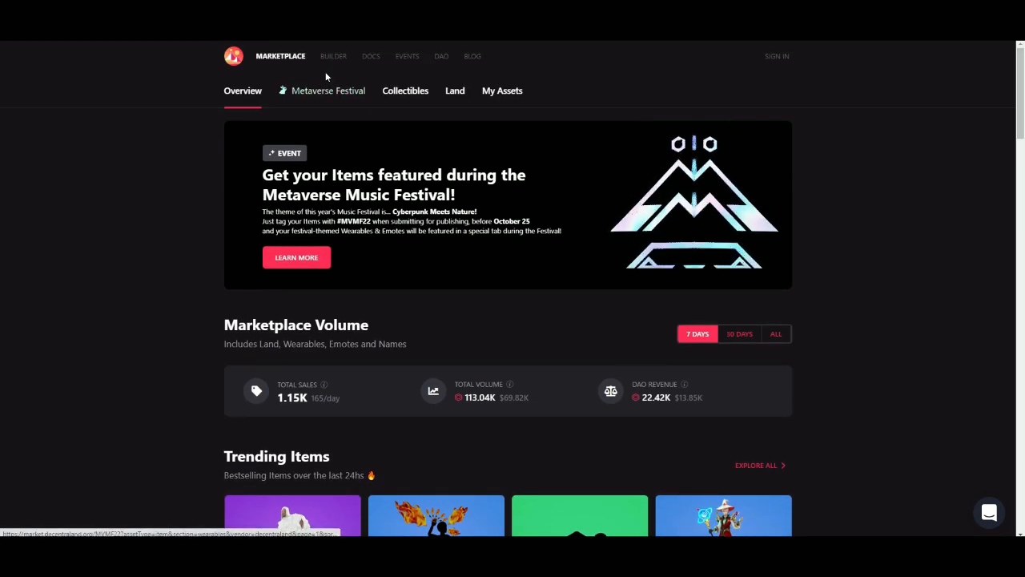
# - Go to the Builder and look over the saved scenes and the scene pool previews
pyautogui.click(330, 57)
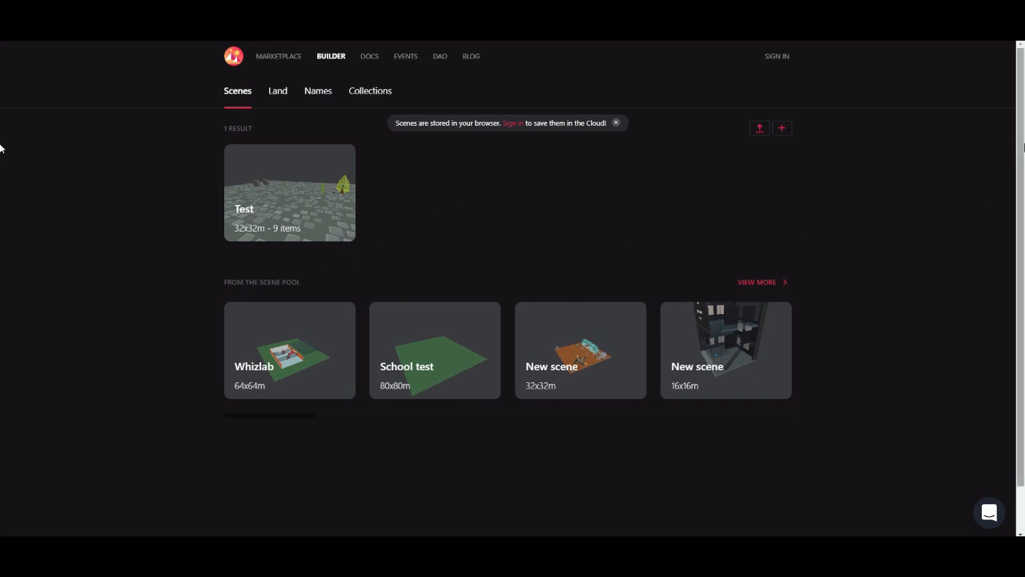
pyautogui.scroll(-2, 1, 176)
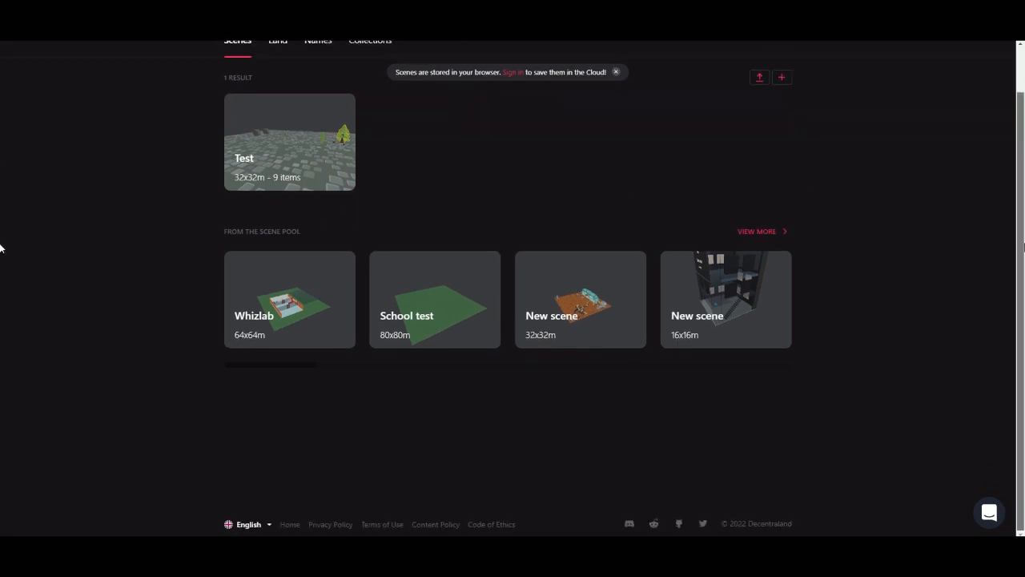
pyautogui.scroll(1, 1, 200)
pyautogui.moveTo(1024, 142); pyautogui.dragTo(1024, 122)
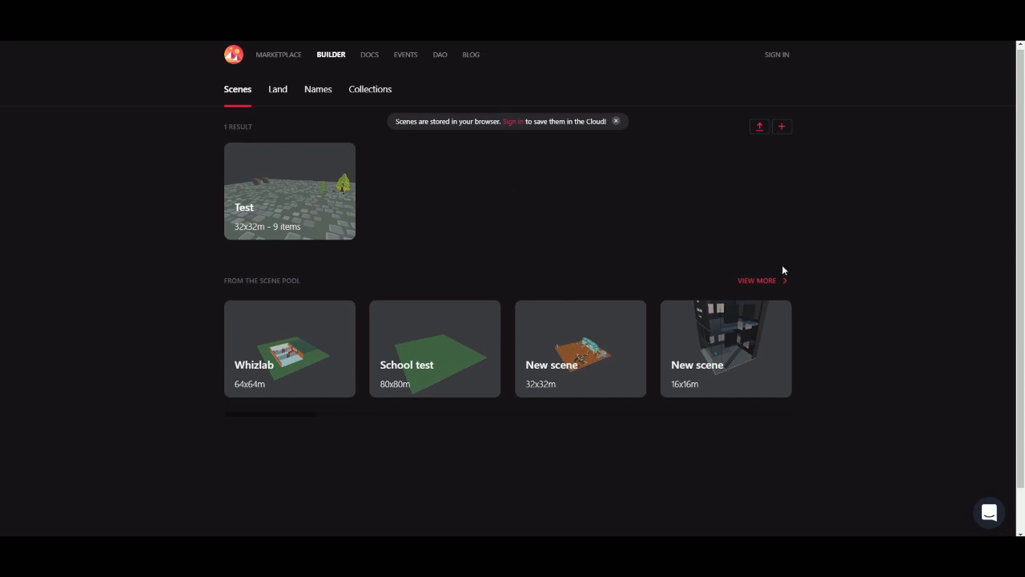
# - Open the full Scene Pool and browse the newest community scenes on its first page
pyautogui.click(757, 280)
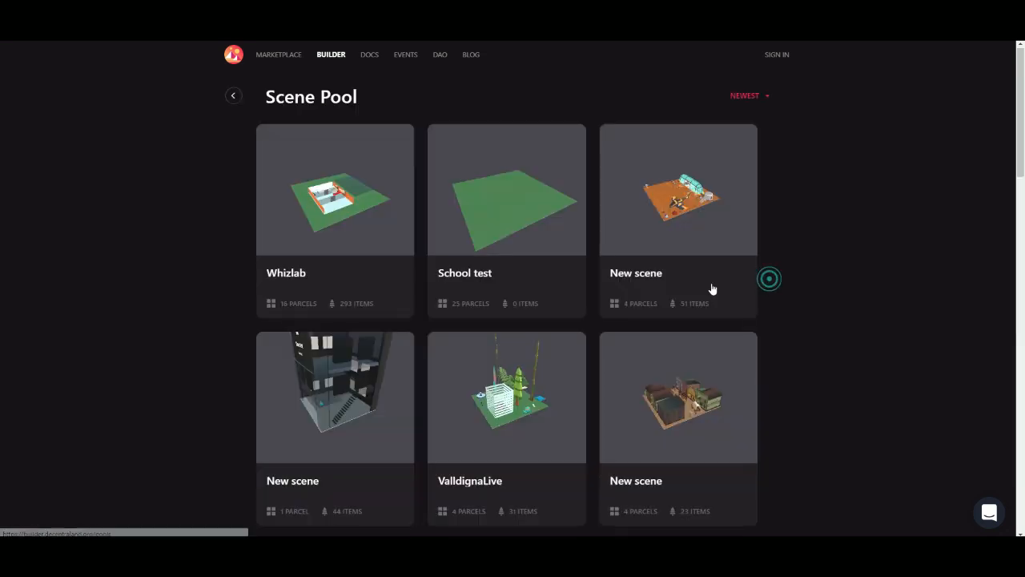
pyautogui.scroll(-2, 2, 184)
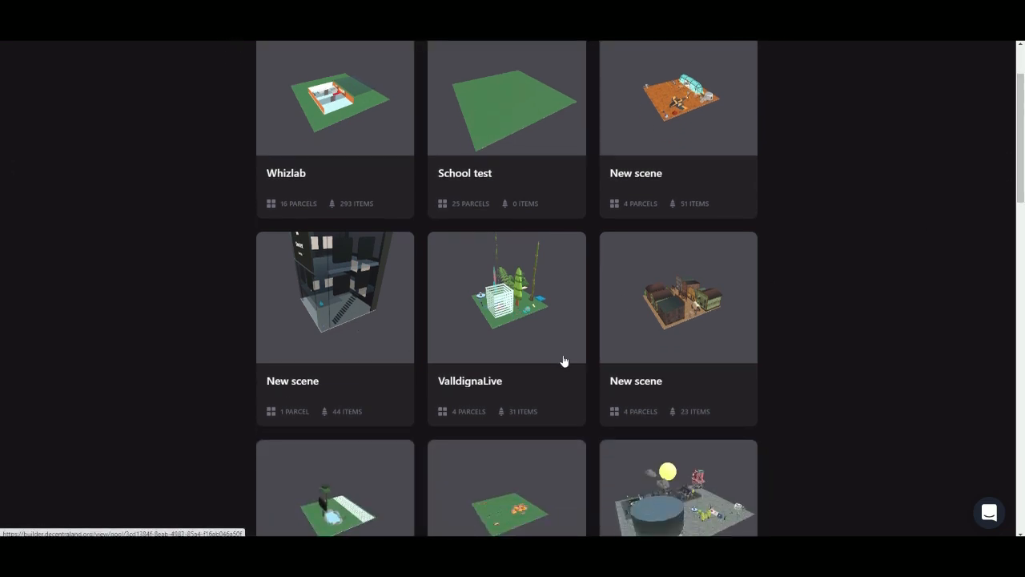
pyautogui.scroll(-3, 564, 361)
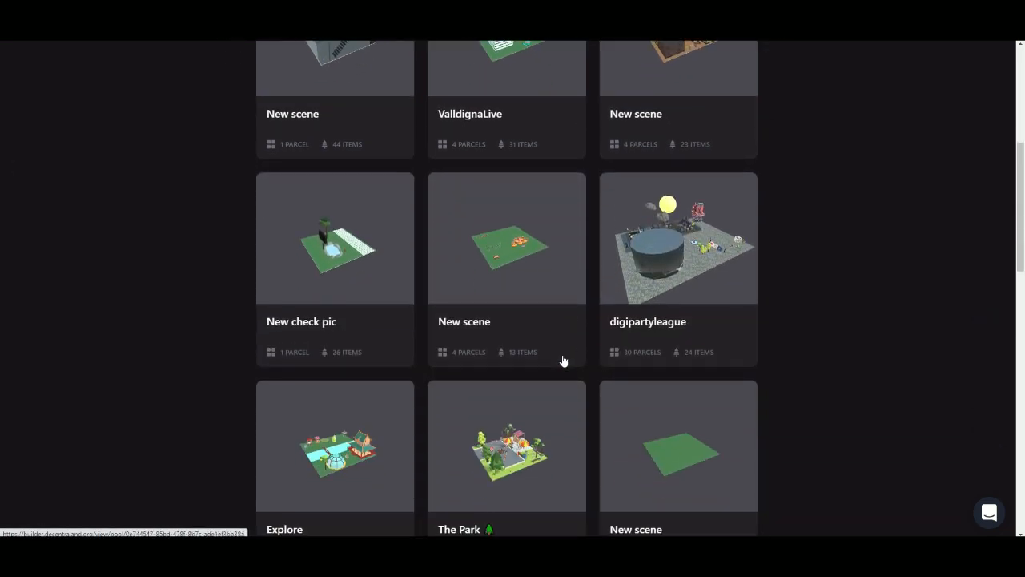
pyautogui.scroll(2, 564, 362)
pyautogui.scroll(-5, 564, 362)
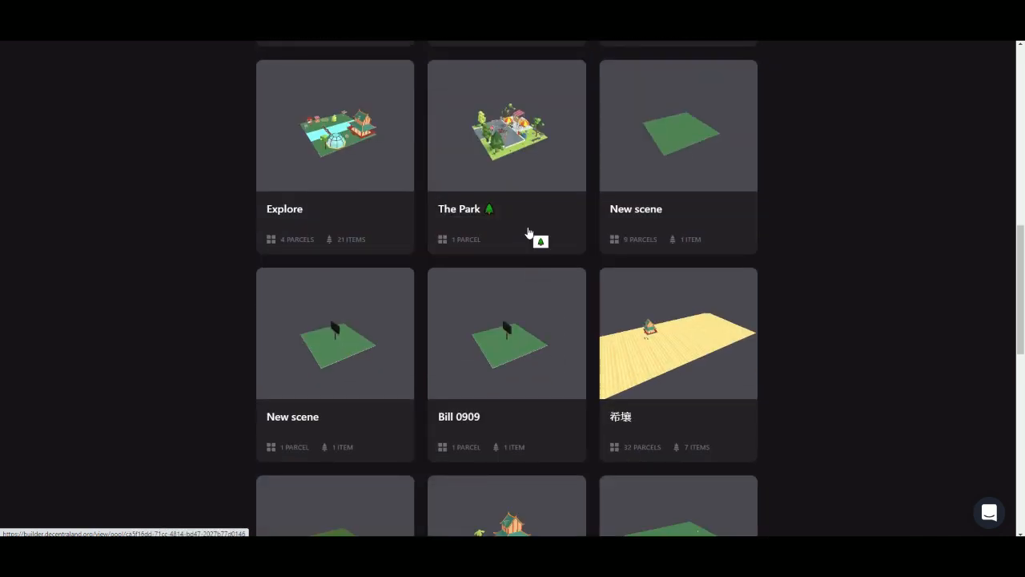
pyautogui.scroll(-2, 529, 231)
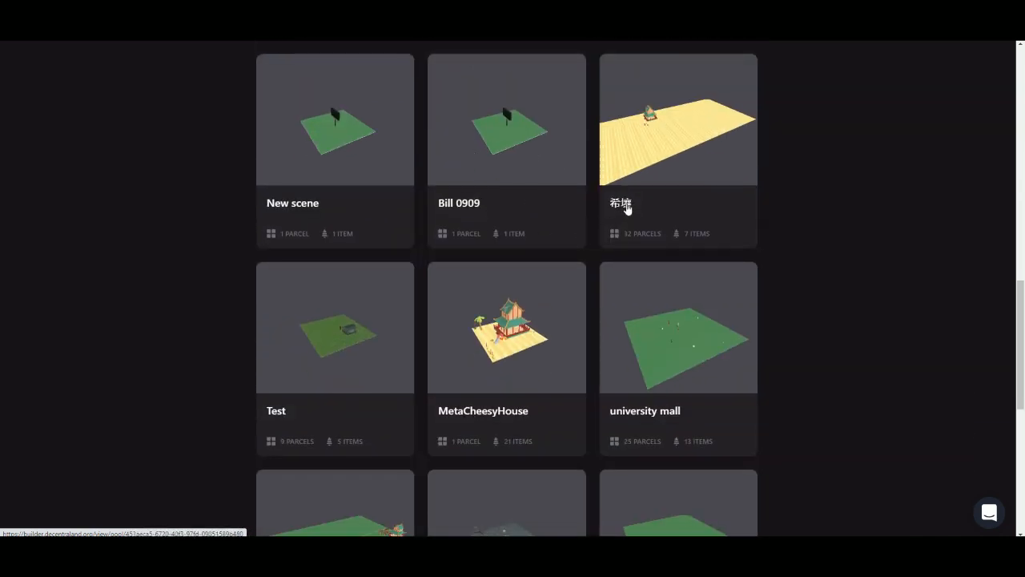
pyautogui.scroll(-2, 643, 144)
pyautogui.scroll(1, 643, 151)
pyautogui.scroll(-2, 579, 282)
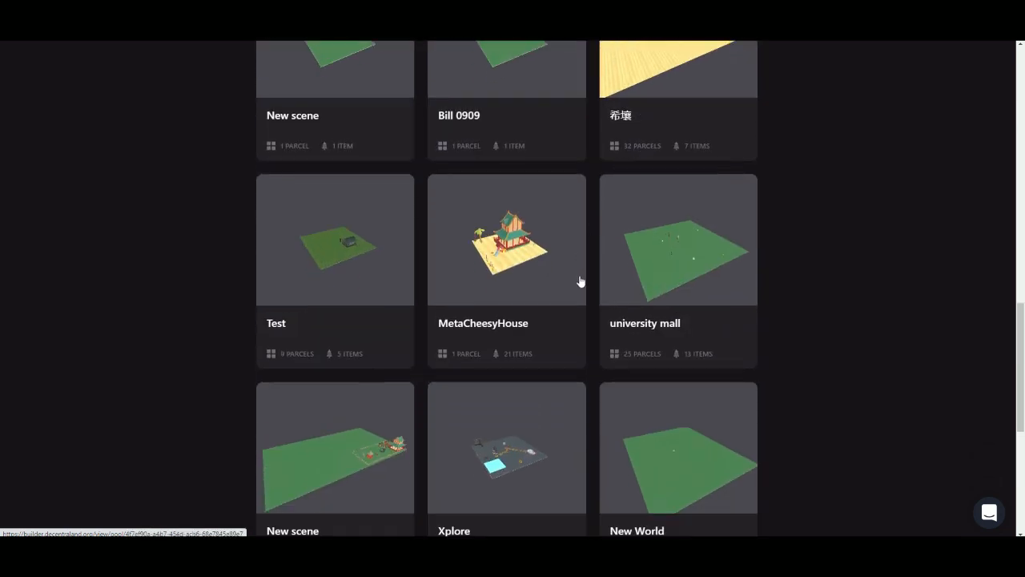
pyautogui.scroll(-2, 522, 172)
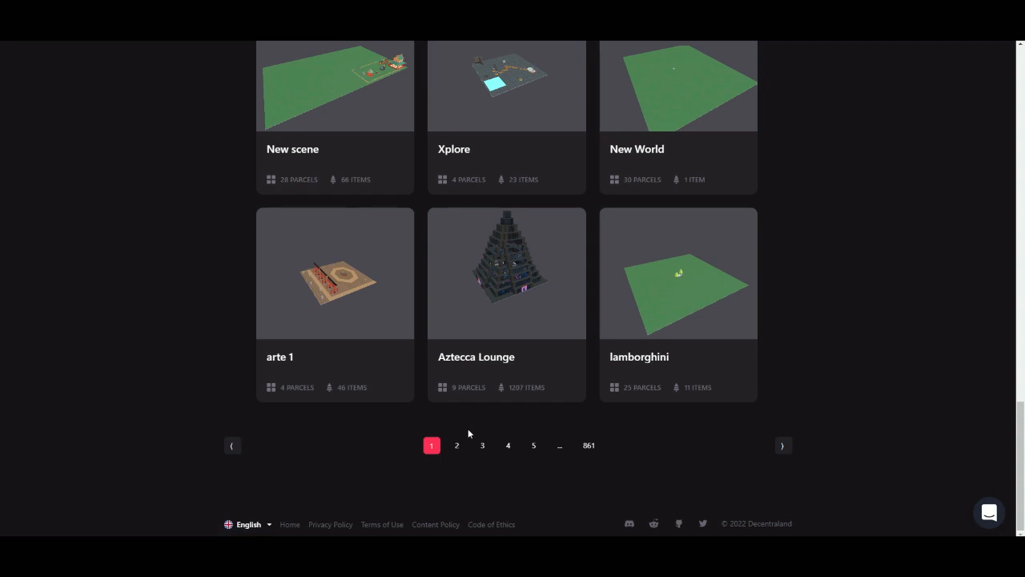
# - Browse page 2 of the Scene Pool and open the Aban NFT 1x1 scene
pyautogui.click(458, 447)
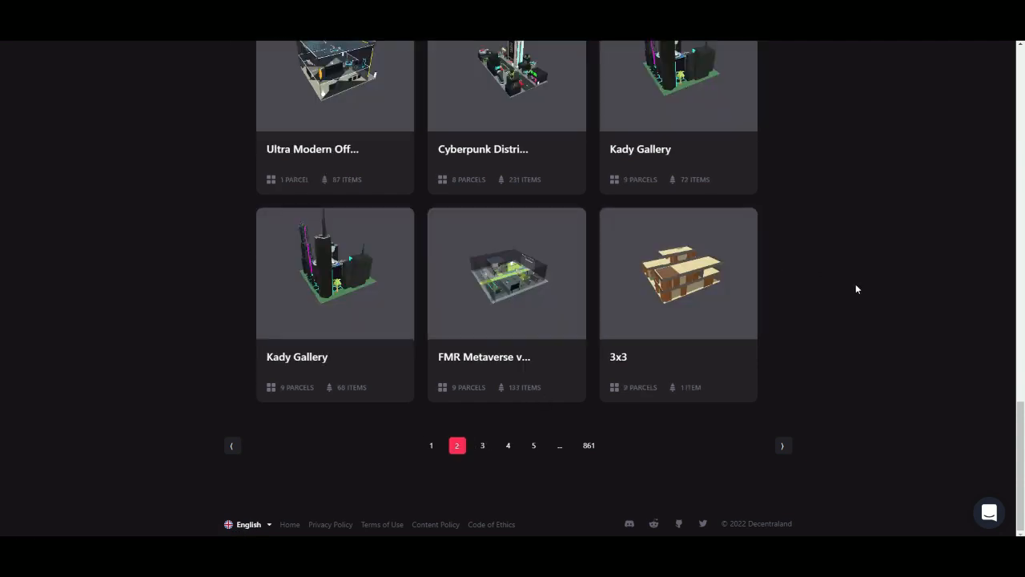
pyautogui.scroll(3, 856, 289)
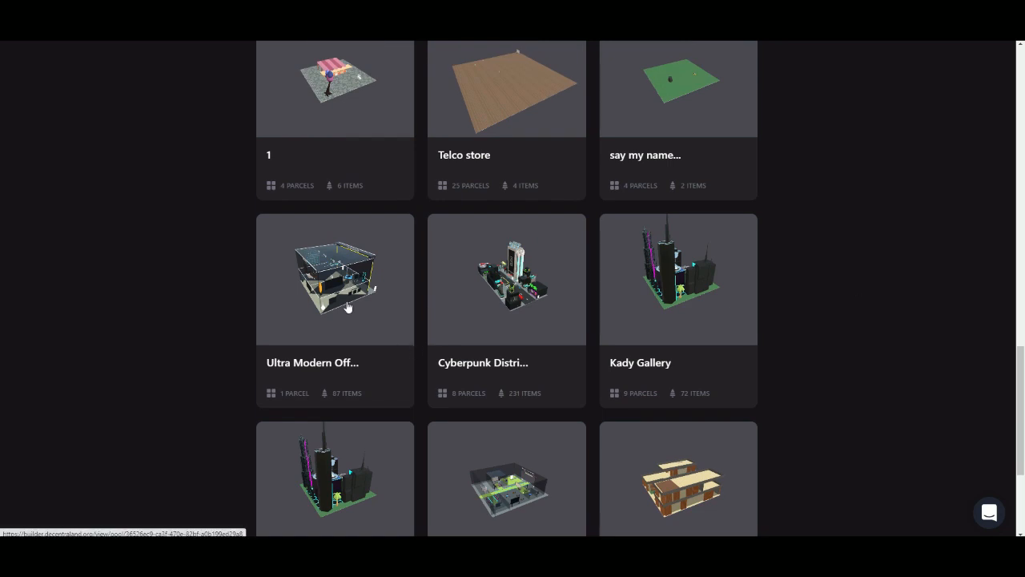
pyautogui.scroll(7, 347, 307)
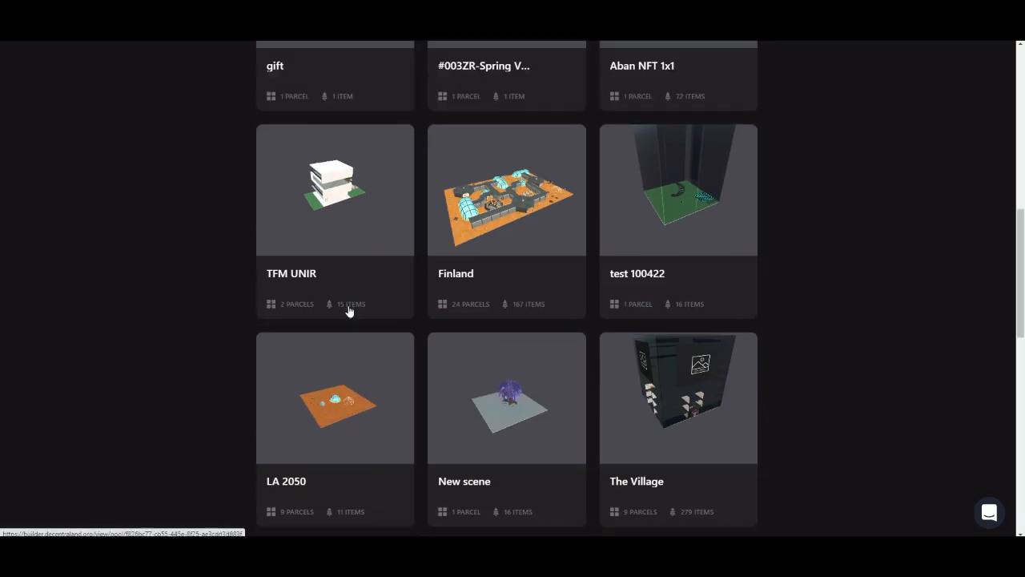
pyautogui.scroll(2, 531, 409)
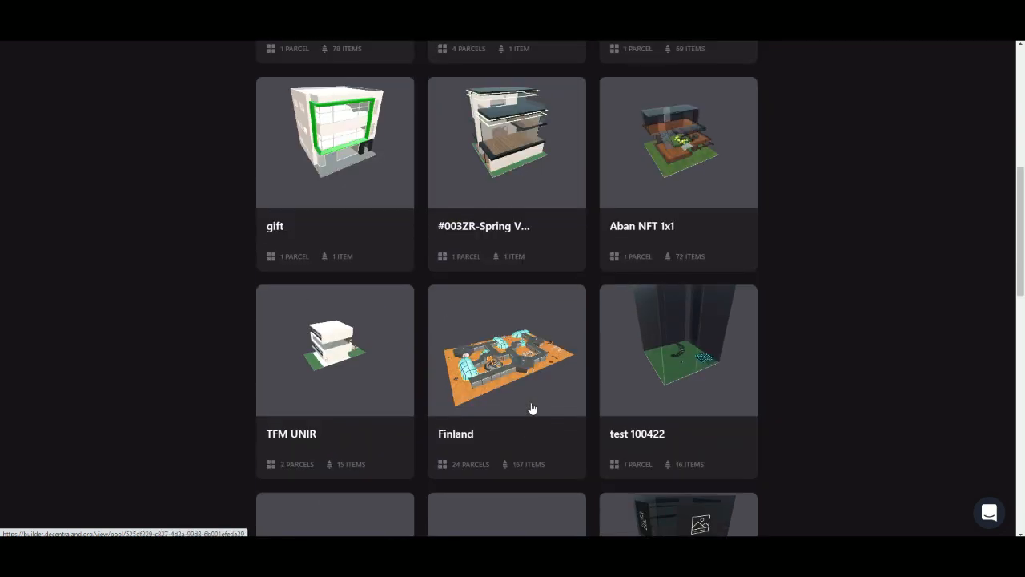
pyautogui.scroll(3, 531, 409)
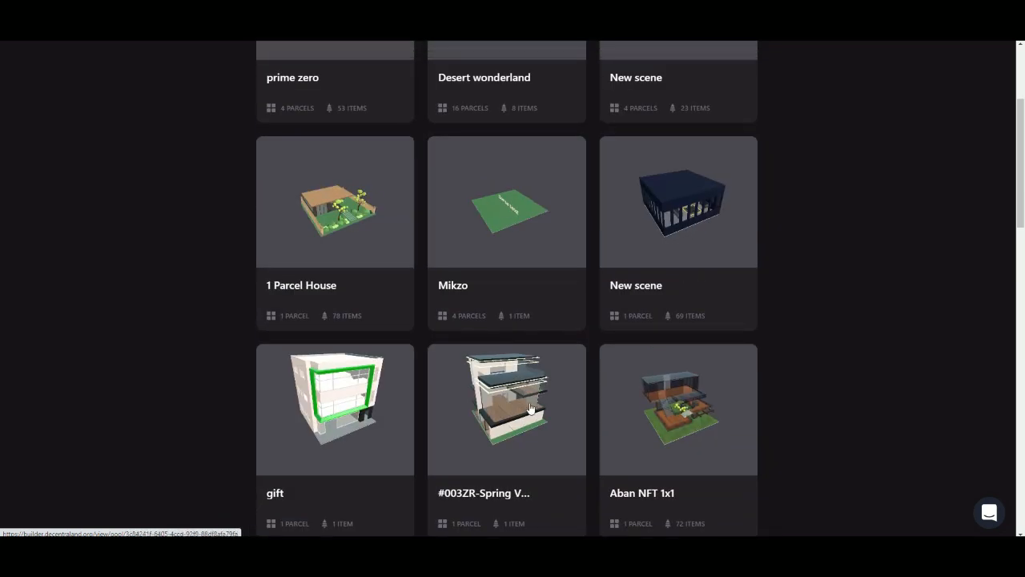
pyautogui.scroll(-2, 530, 410)
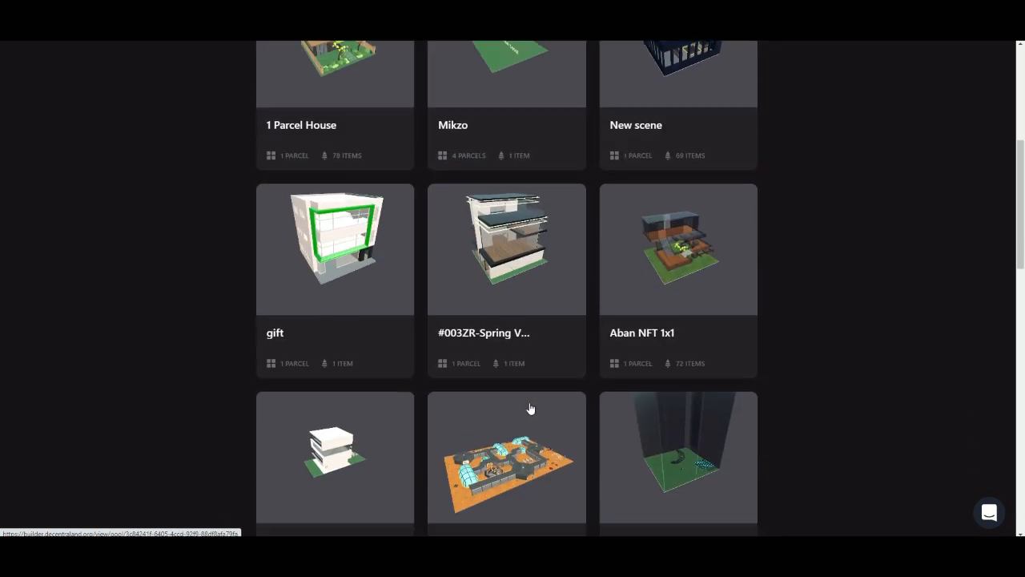
pyautogui.click(671, 245)
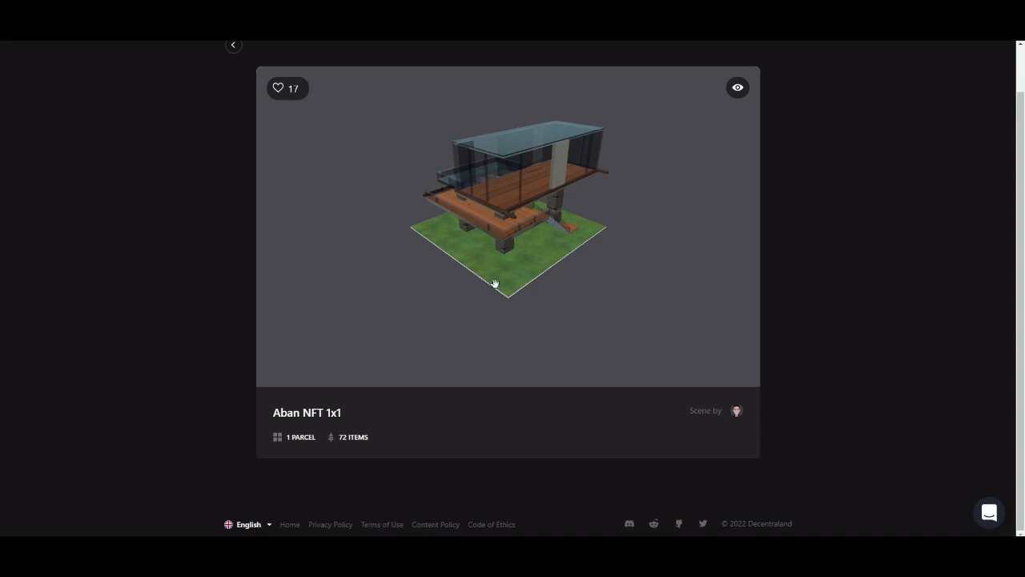
# - Inspect the Aban NFT 1x1 model from another angle, enter its preview and walk through the building up to the wooden deck
pyautogui.moveTo(526, 259); pyautogui.dragTo(490, 181)
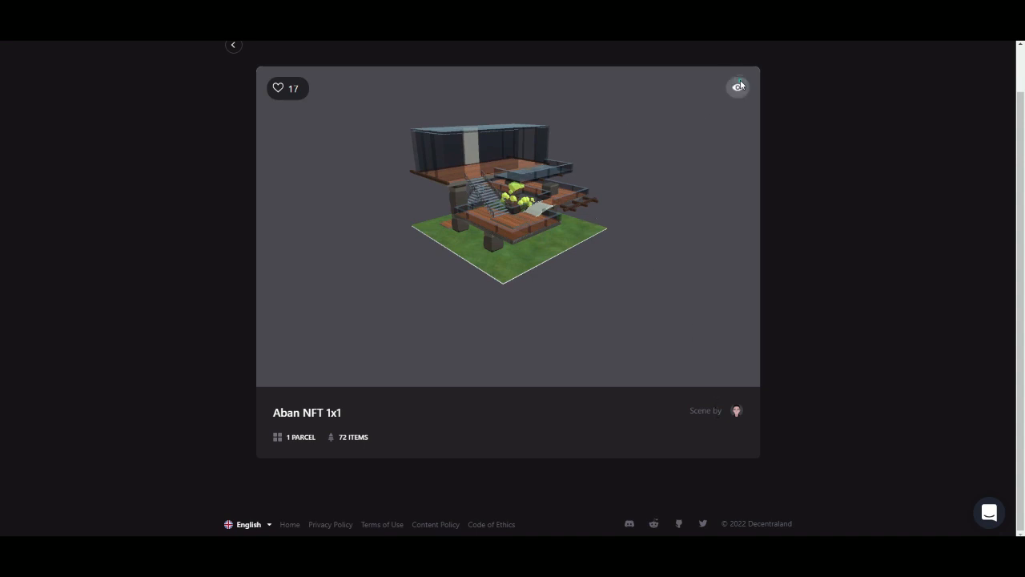
pyautogui.click(739, 85)
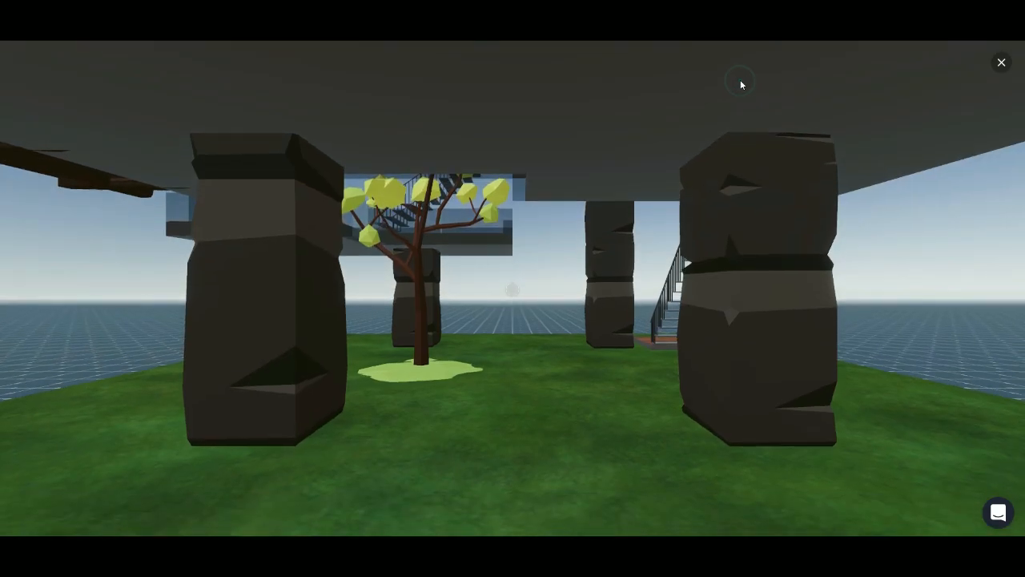
pyautogui.click(539, 364)
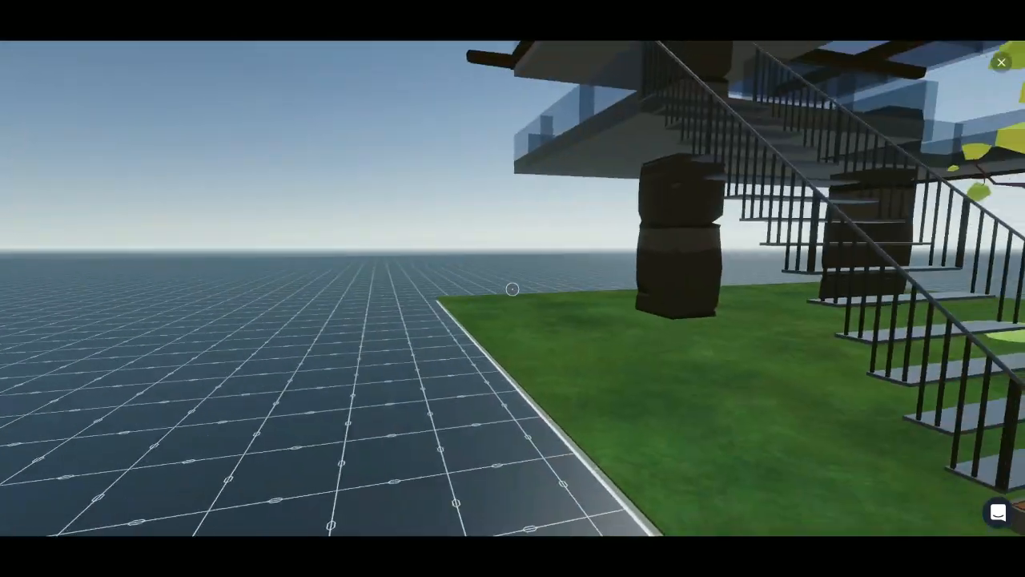
pyautogui.press('w')
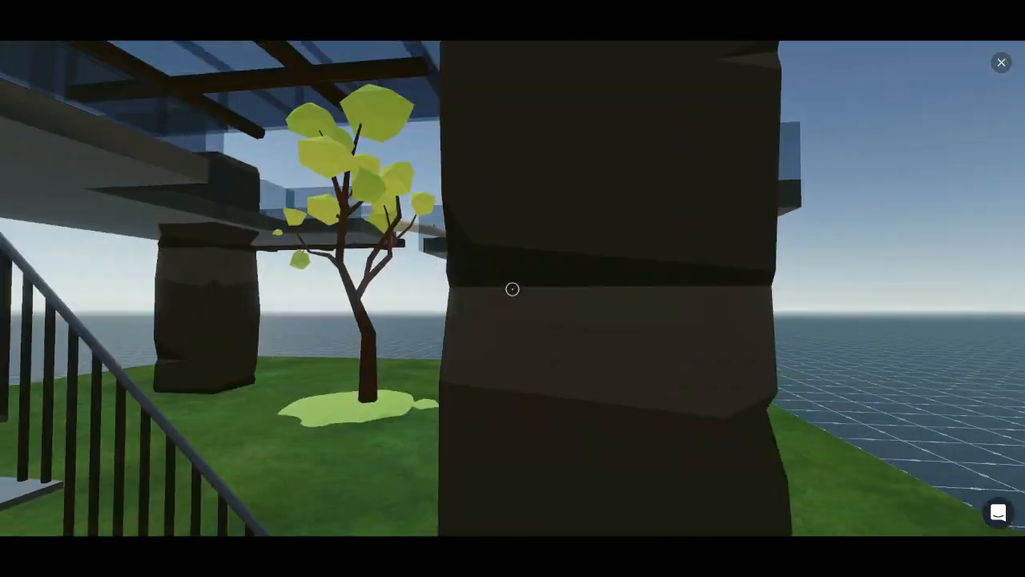
pyautogui.press('w')
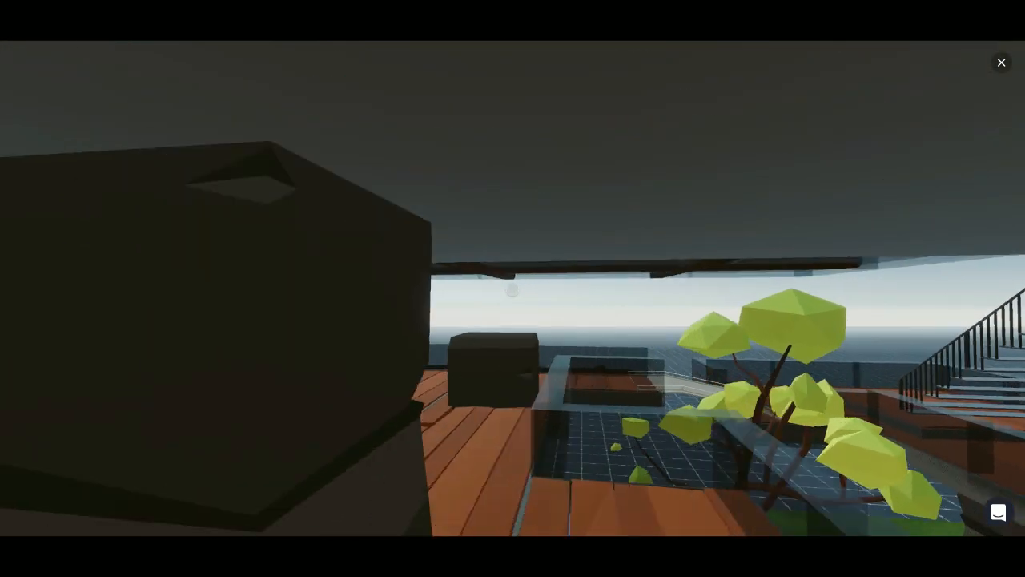
pyautogui.press('w')
pyautogui.press('space')
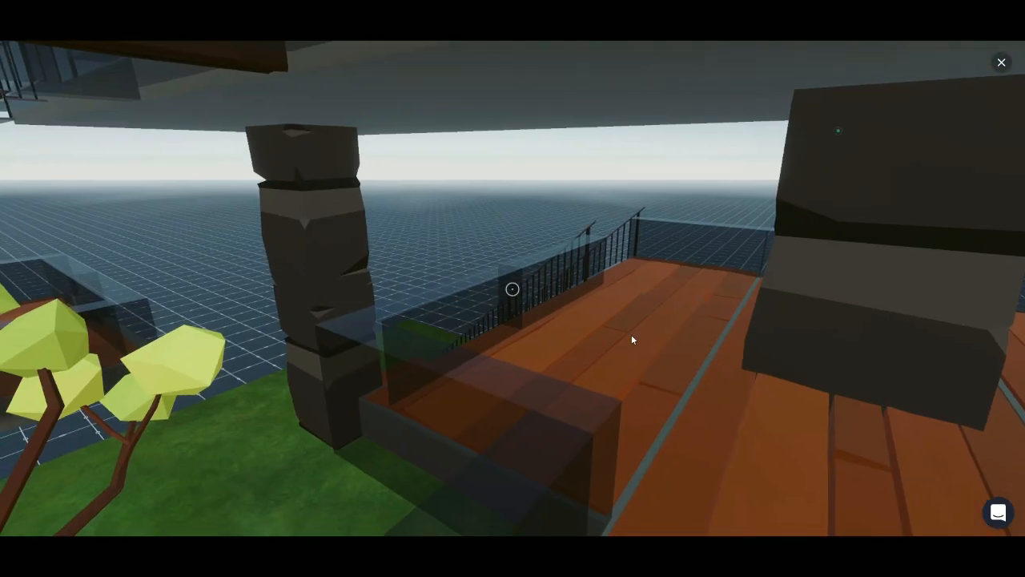
# - Leave the Aban NFT 1x1 preview, glance over the Scene Pool and return to the Builder's scenes overview
pyautogui.click(1001, 62)
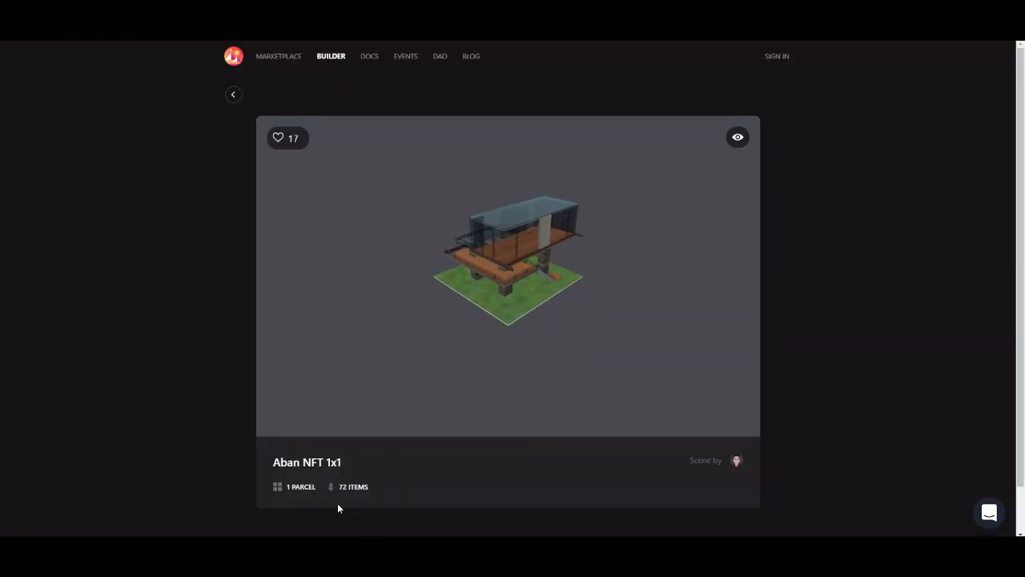
pyautogui.click(232, 97)
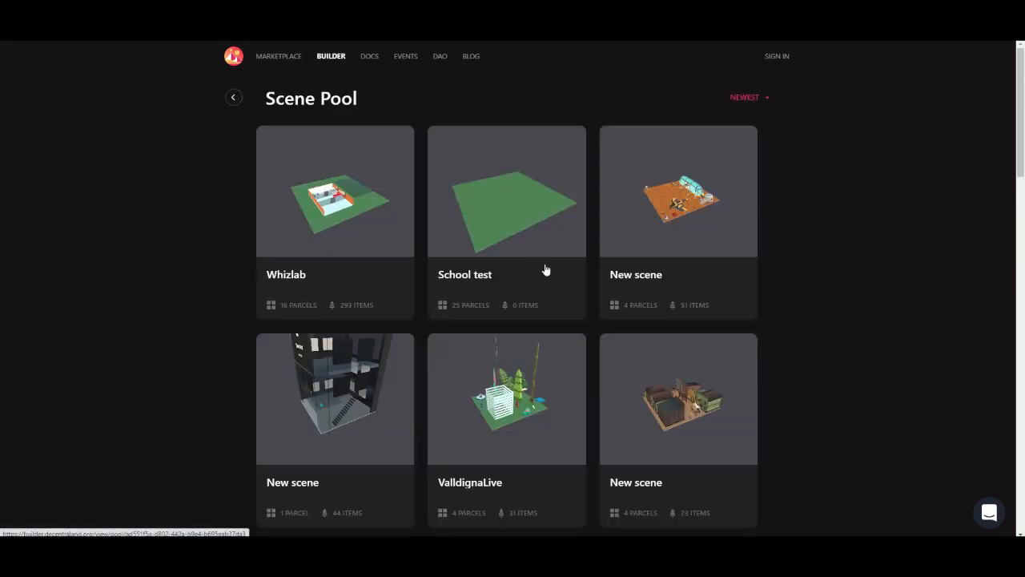
pyautogui.scroll(-3, 546, 273)
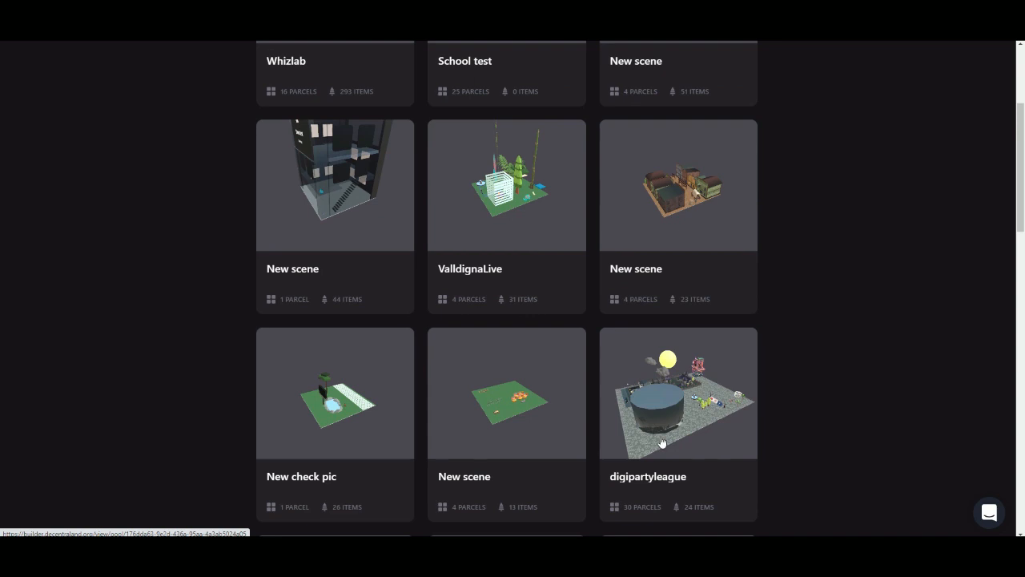
pyautogui.scroll(3, 661, 442)
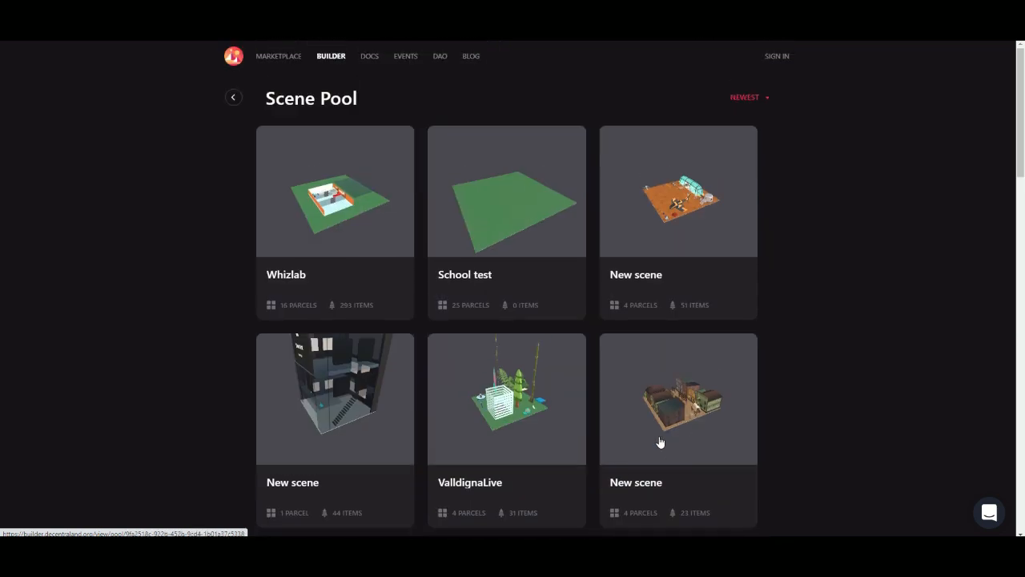
pyautogui.click(234, 98)
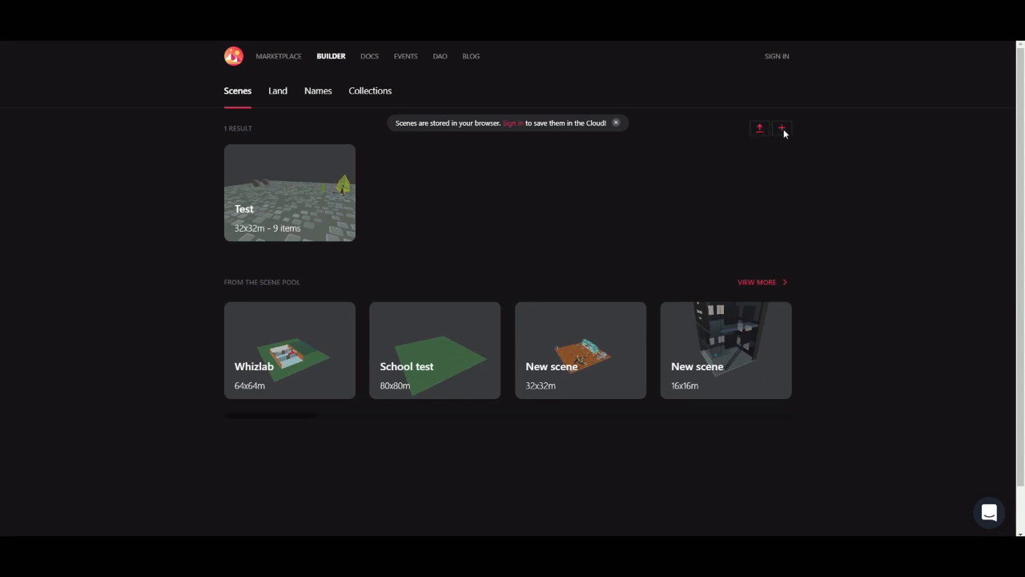
# - Dismiss the browser storage notice and create a 2 x 2 scene named "Test 1" with the description "This is a funny world"
pyautogui.click(782, 130)
pyautogui.click(616, 124)
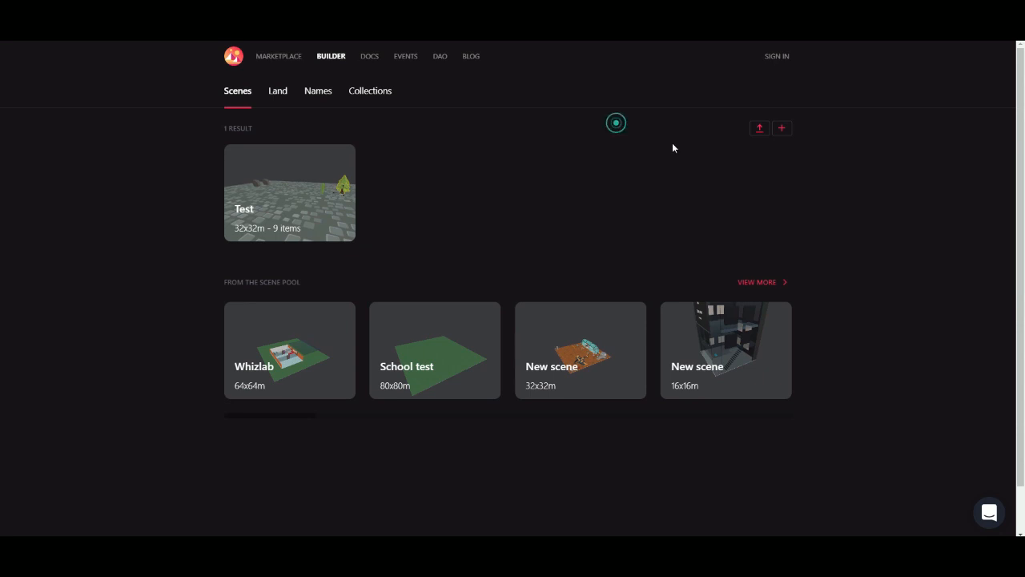
pyautogui.click(783, 130)
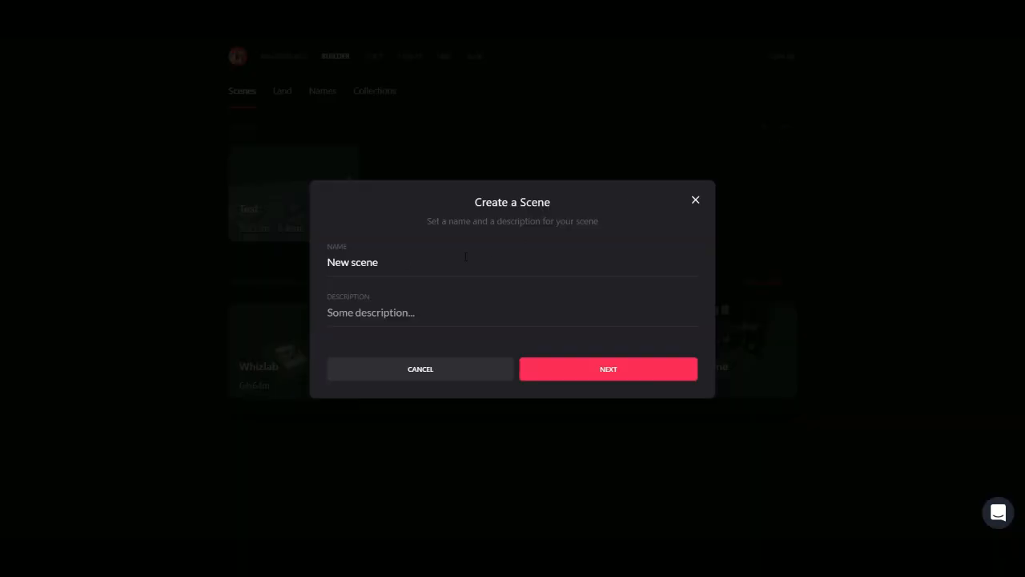
pyautogui.click(389, 264)
pyautogui.moveTo(389, 264); pyautogui.dragTo(320, 262)
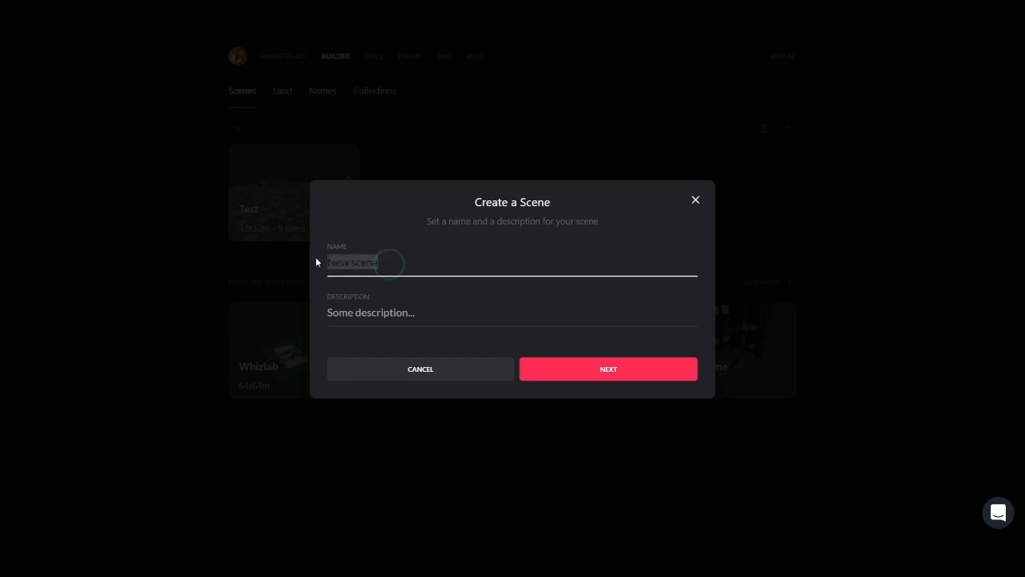
pyautogui.write('Test 1')
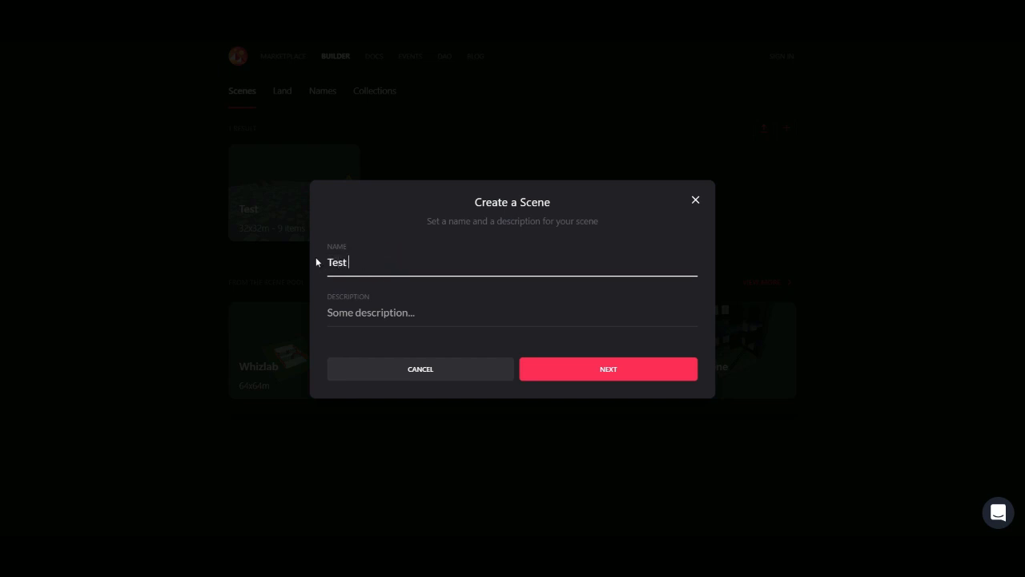
pyautogui.press('Tab')
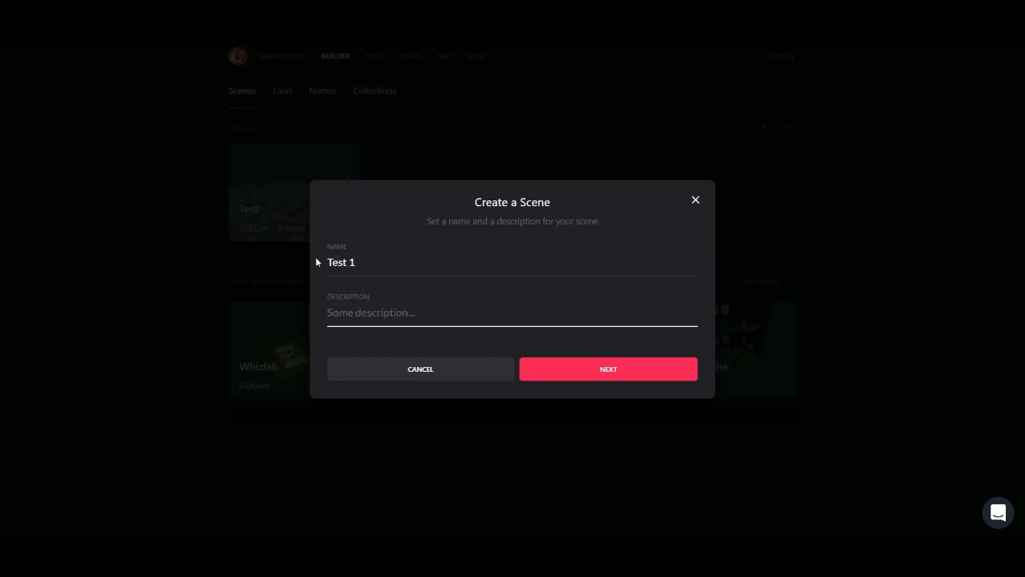
pyautogui.write('This is a funny world')
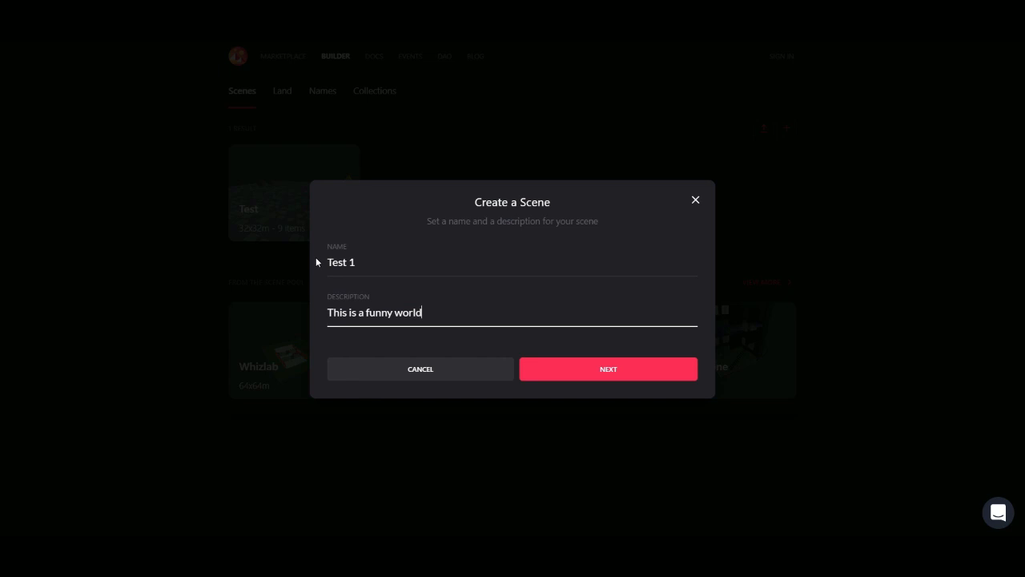
pyautogui.click(595, 372)
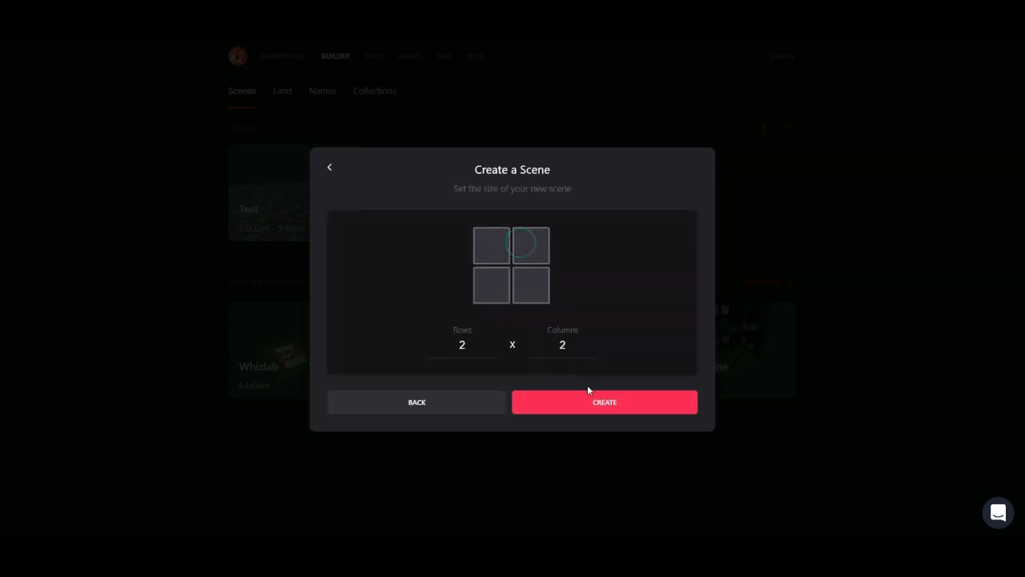
pyautogui.click(589, 404)
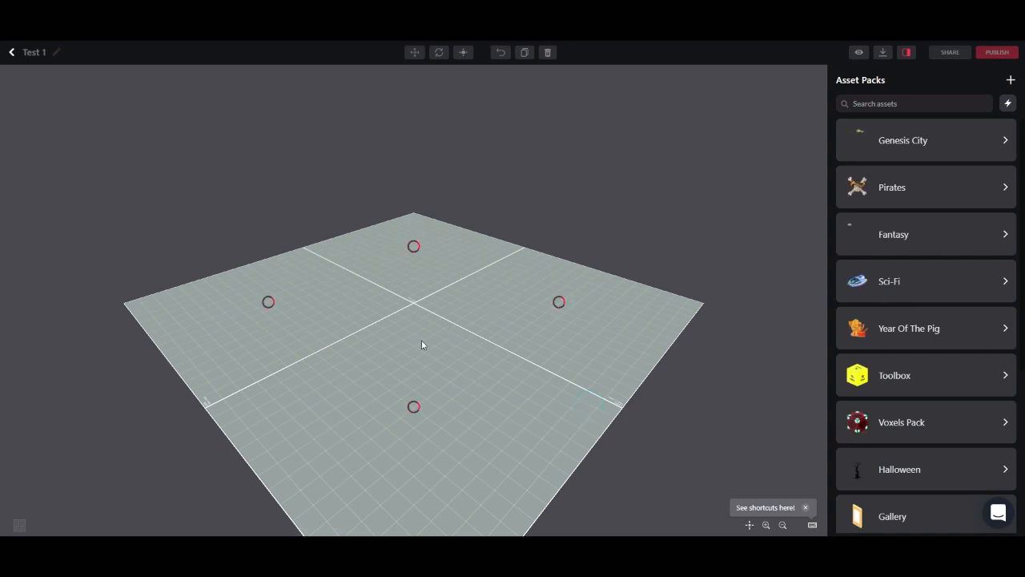
# - Place a water tile with one rocky edge from the Pirates asset pack and move it toward the back of the plot
pyautogui.moveTo(439, 364); pyautogui.dragTo(518, 355)
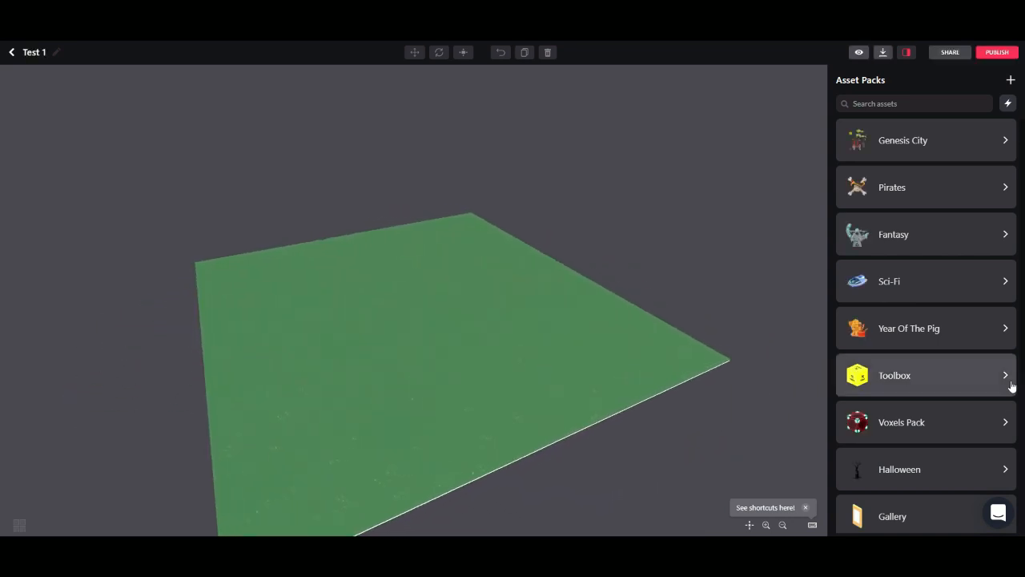
pyautogui.click(978, 177)
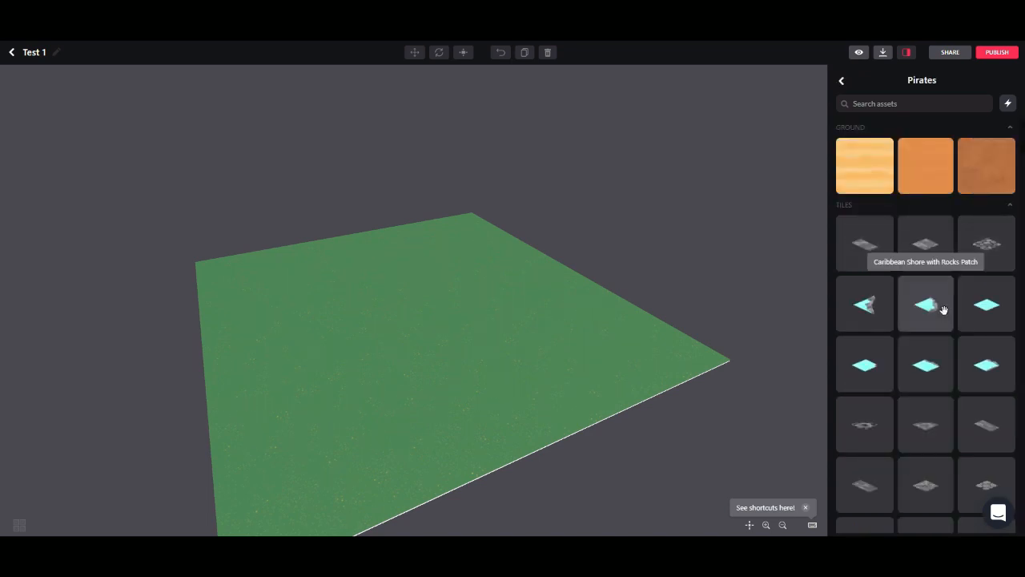
pyautogui.scroll(-3, 942, 308)
pyautogui.scroll(-1, 945, 310)
pyautogui.scroll(1, 944, 310)
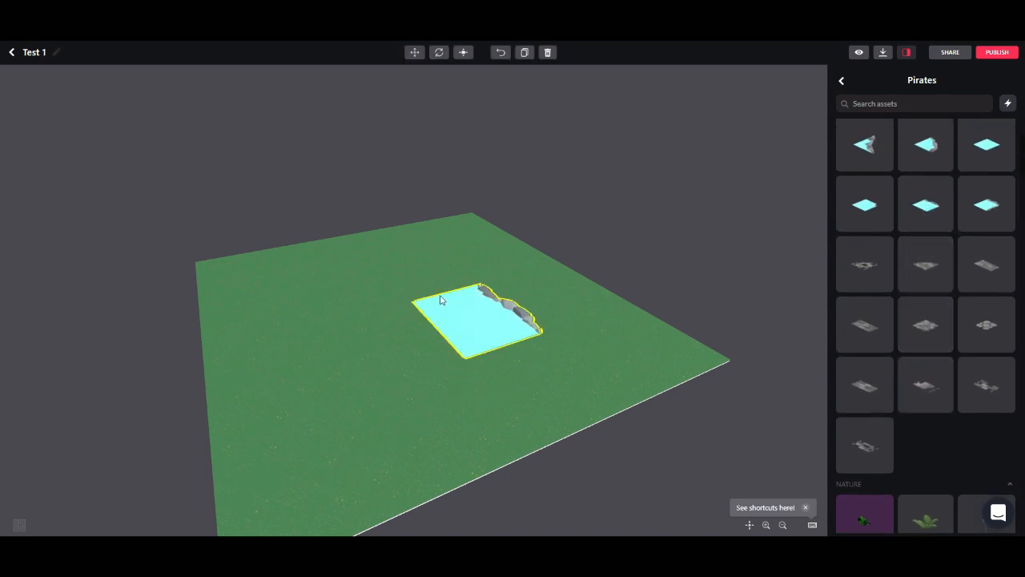
pyautogui.moveTo(446, 331); pyautogui.dragTo(453, 280)
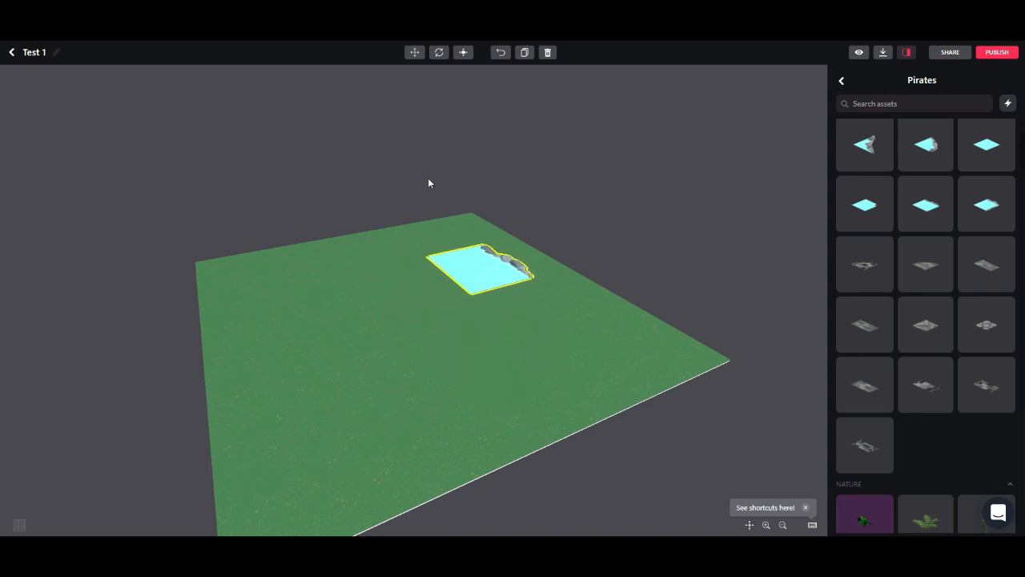
# - Scale the water tile up in both length and width
pyautogui.click(464, 52)
pyautogui.moveTo(392, 264); pyautogui.dragTo(348, 275, button='right')
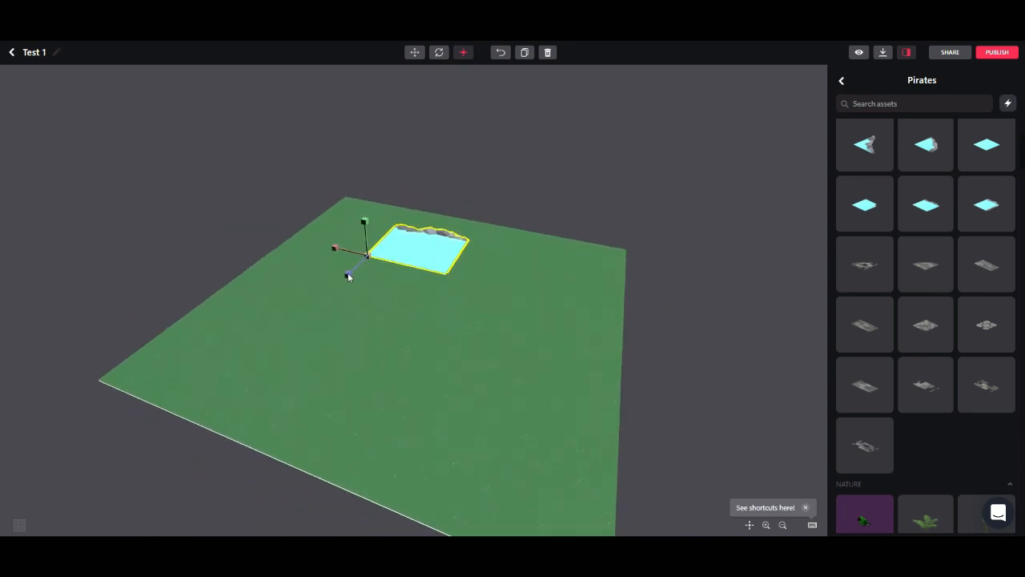
pyautogui.click(348, 276)
pyautogui.click(386, 254)
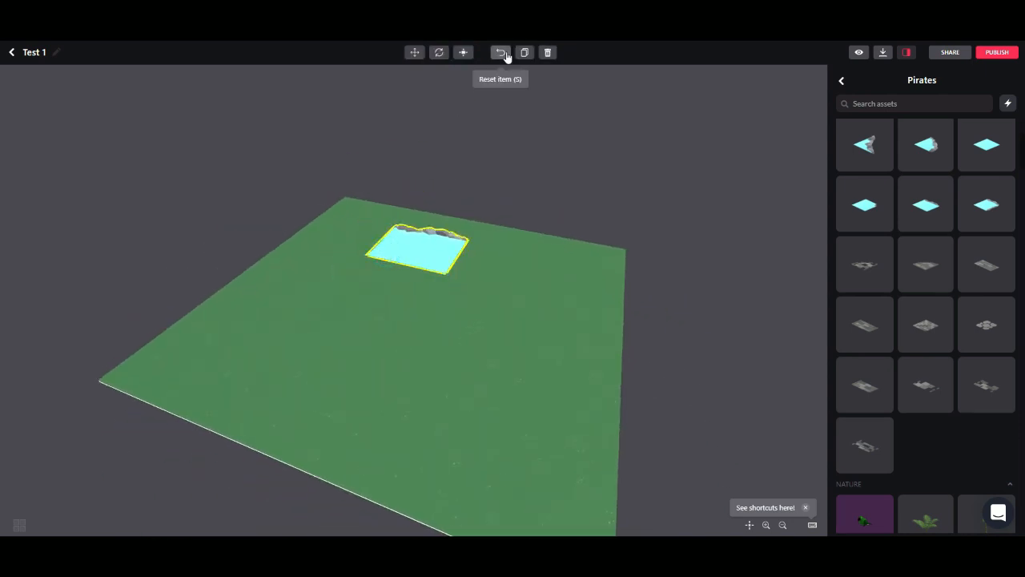
pyautogui.click(463, 52)
pyautogui.moveTo(347, 278); pyautogui.dragTo(324, 306)
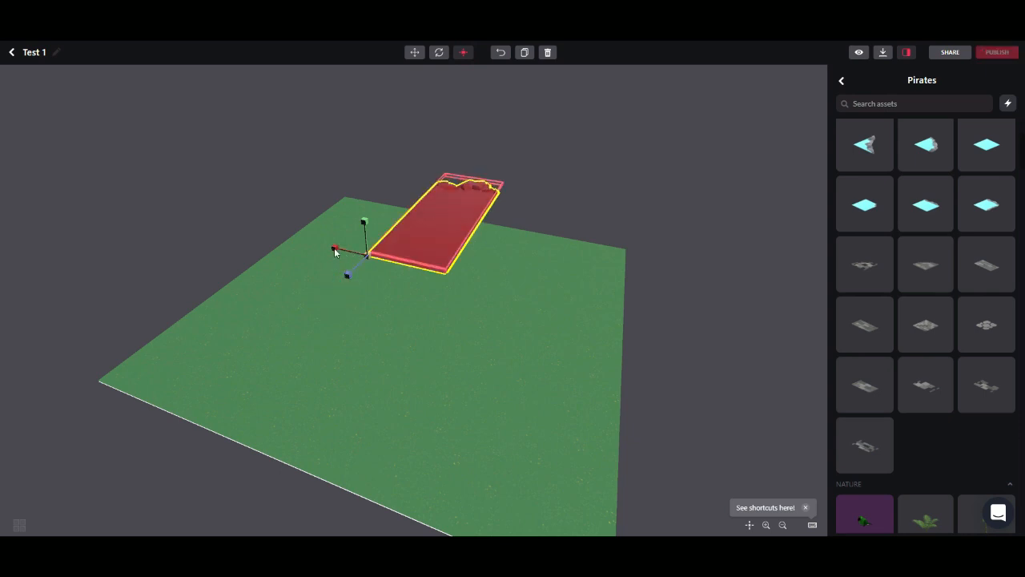
pyautogui.moveTo(329, 251); pyautogui.dragTo(358, 210)
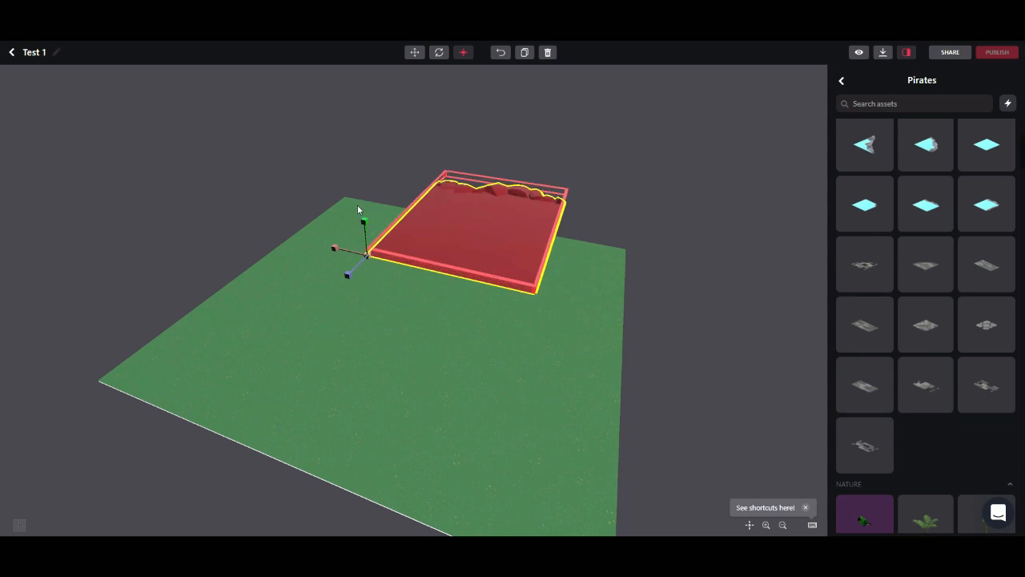
# - Move the enlarged water tile inside the plot against its side edge and stretch it slightly wider
pyautogui.moveTo(449, 232); pyautogui.dragTo(318, 270)
pyautogui.click(422, 306)
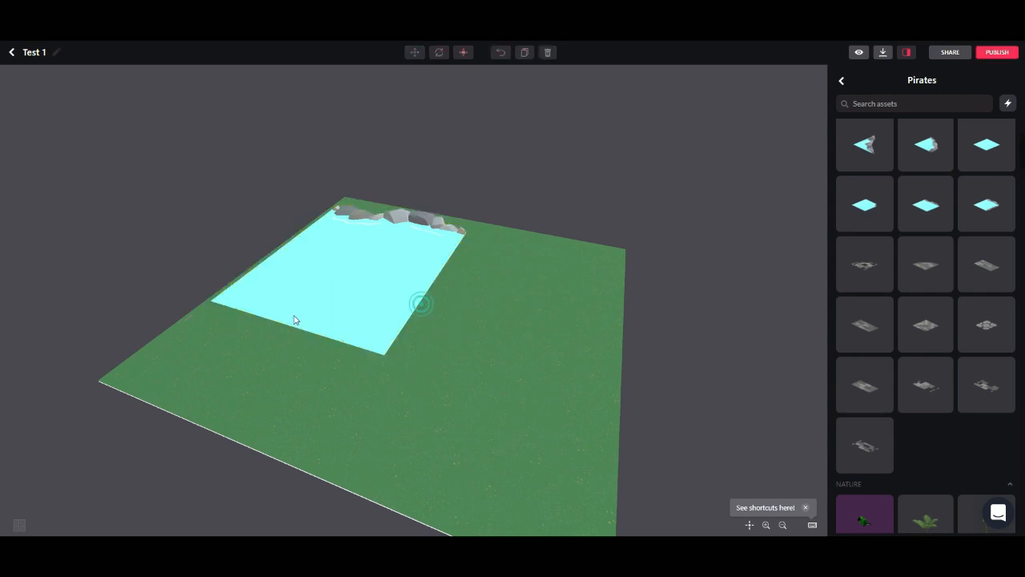
pyautogui.click(320, 301)
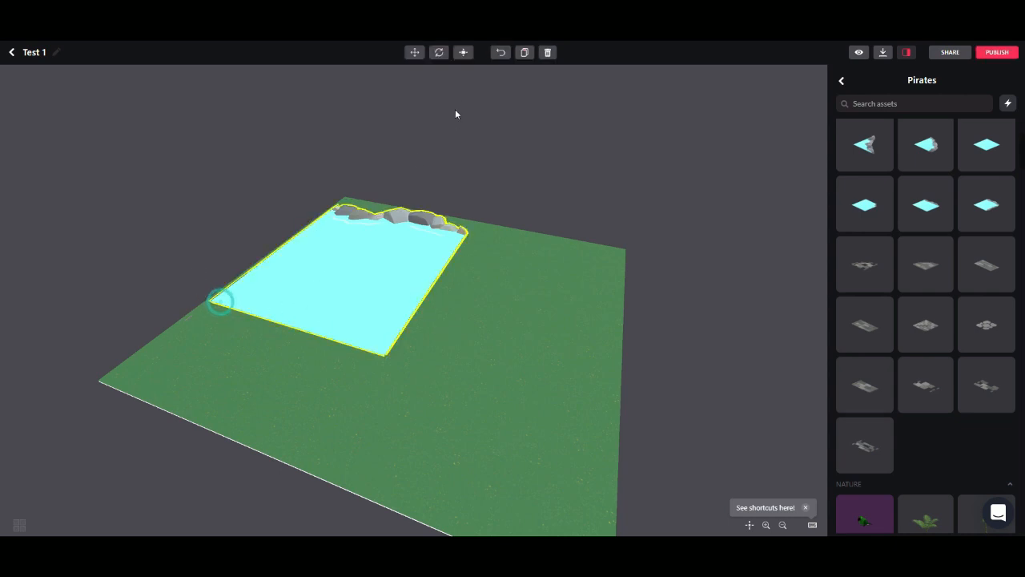
pyautogui.click(463, 53)
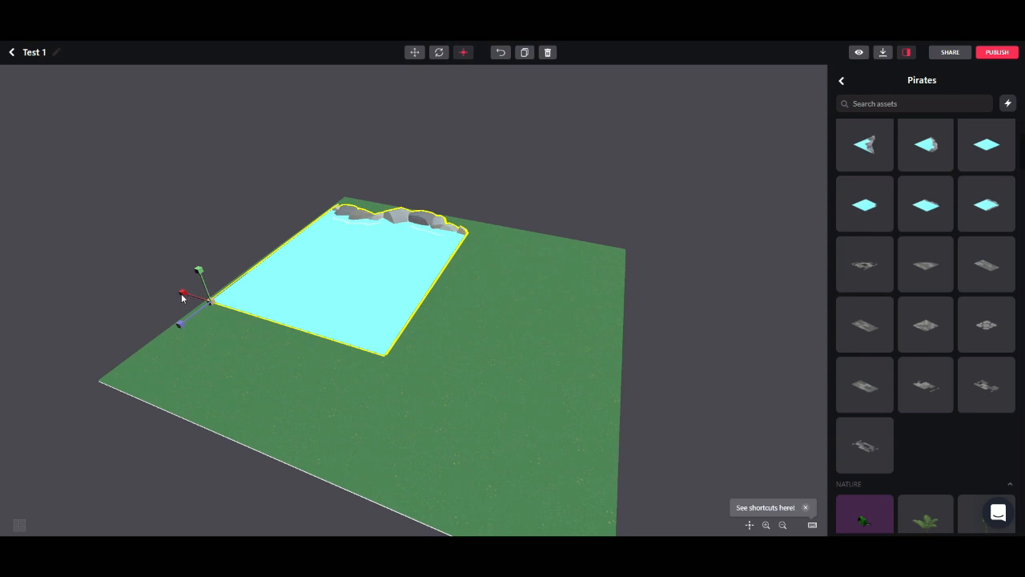
pyautogui.moveTo(182, 298)
pyautogui.mouseDown()
pyautogui.moveTo(114, 266)
pyautogui.moveTo(194, 300)
pyautogui.mouseUp()
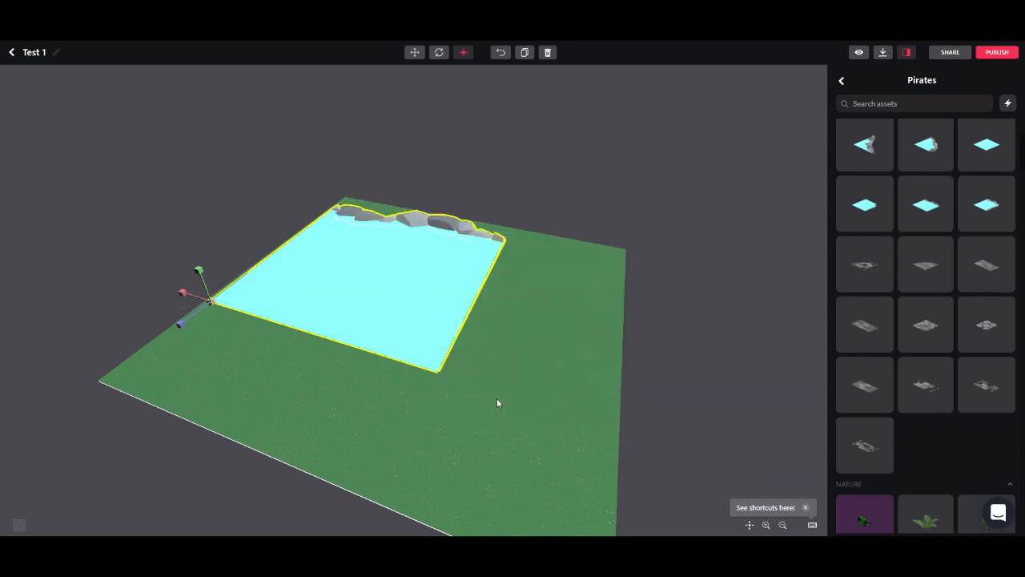
# - Add an Areca palm and two large rocks from the Pirates nature assets to the grass beside the water
pyautogui.scroll(-3, 930, 457)
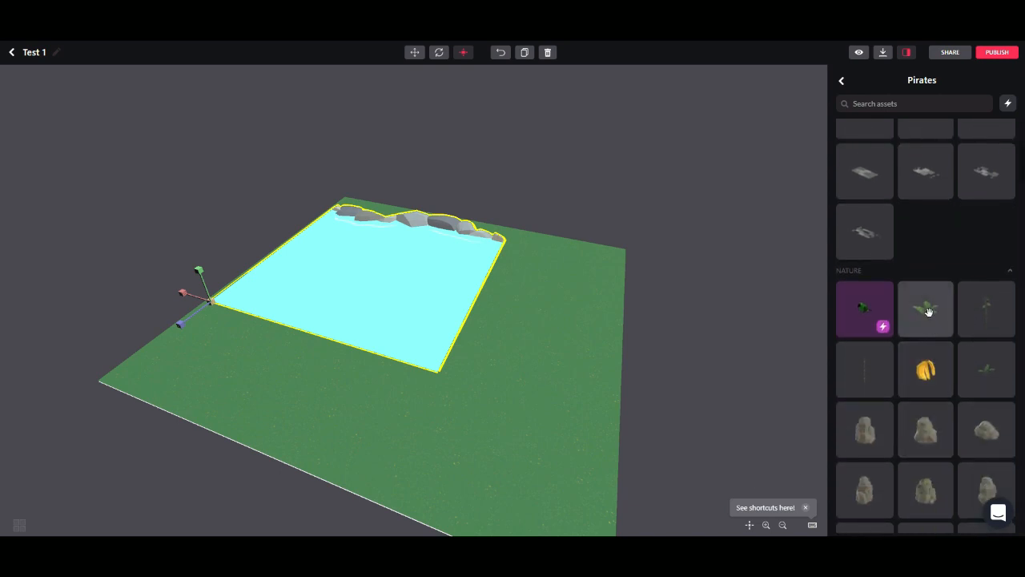
pyautogui.moveTo(929, 313); pyautogui.dragTo(492, 333)
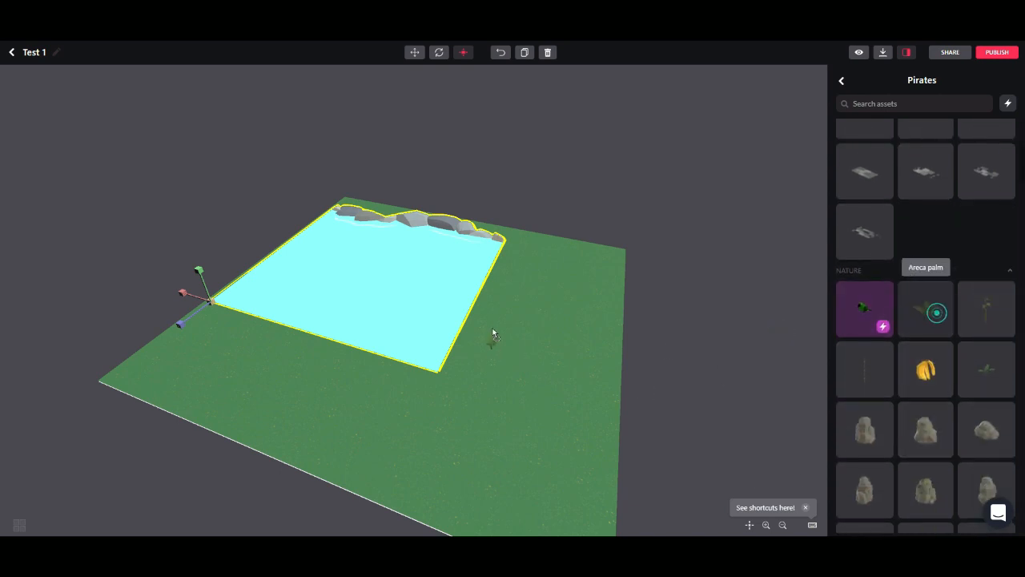
pyautogui.moveTo(551, 272); pyautogui.dragTo(553, 274)
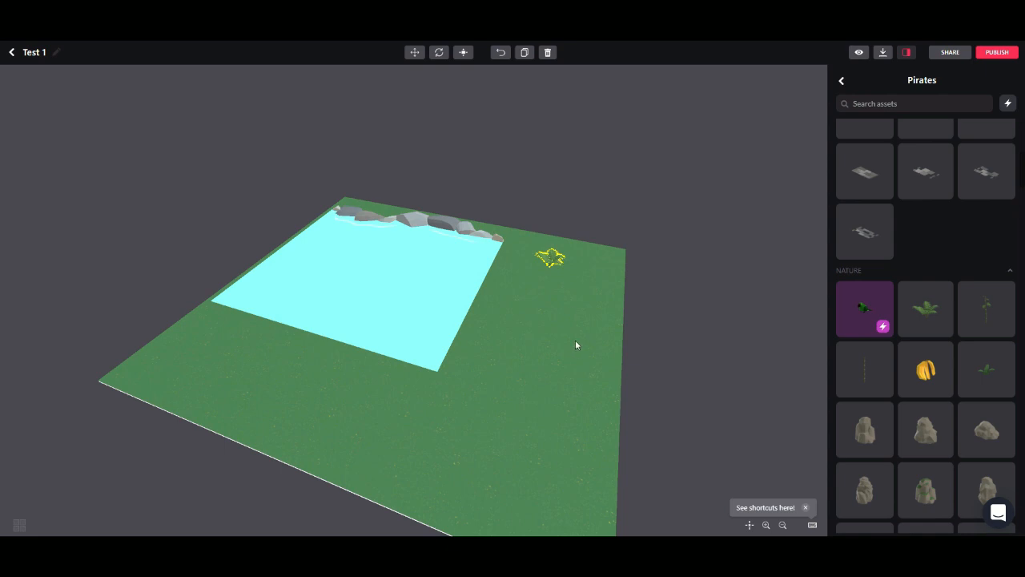
pyautogui.moveTo(865, 430); pyautogui.dragTo(593, 264)
pyautogui.moveTo(925, 430); pyautogui.dragTo(578, 313)
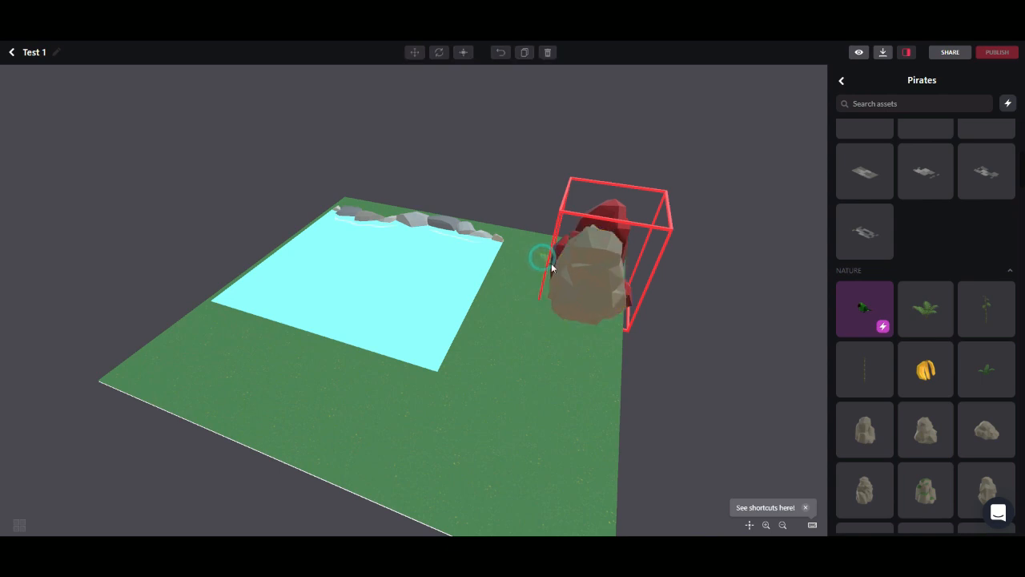
pyautogui.moveTo(544, 259); pyautogui.dragTo(463, 221)
pyautogui.click(463, 217)
pyautogui.click(420, 143)
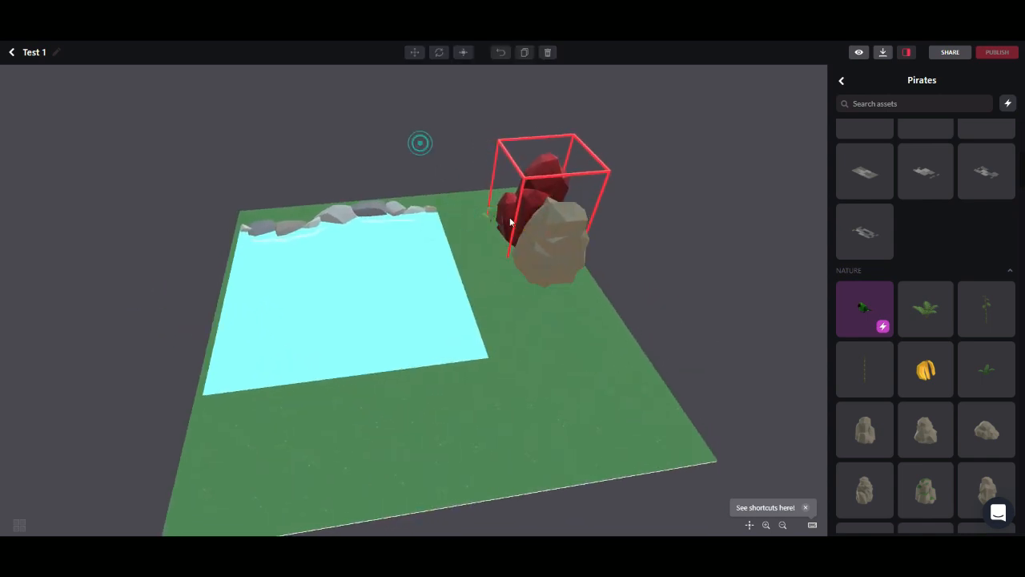
pyautogui.click(511, 221)
pyautogui.click(592, 363)
pyautogui.click(562, 238)
pyautogui.click(334, 326)
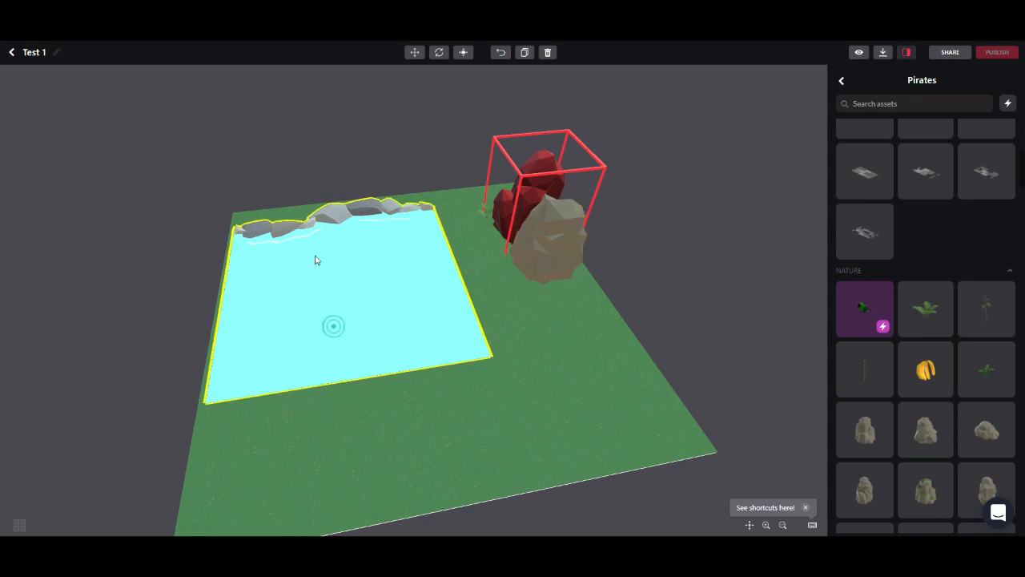
# - Move the Areca palm onto the open grass in front of the rocks
pyautogui.moveTo(487, 215); pyautogui.dragTo(435, 210)
pyautogui.click(477, 213)
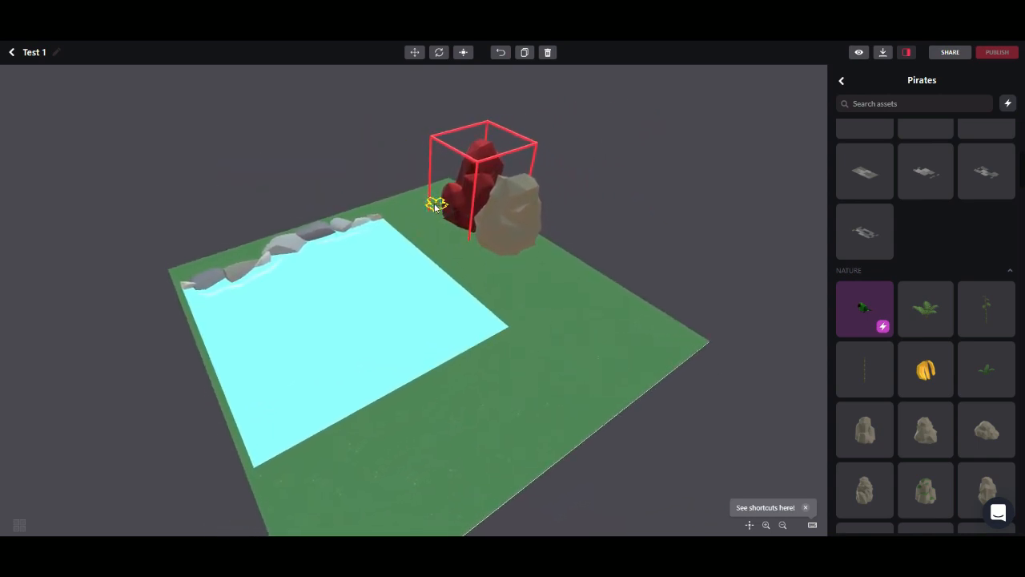
pyautogui.click(492, 276)
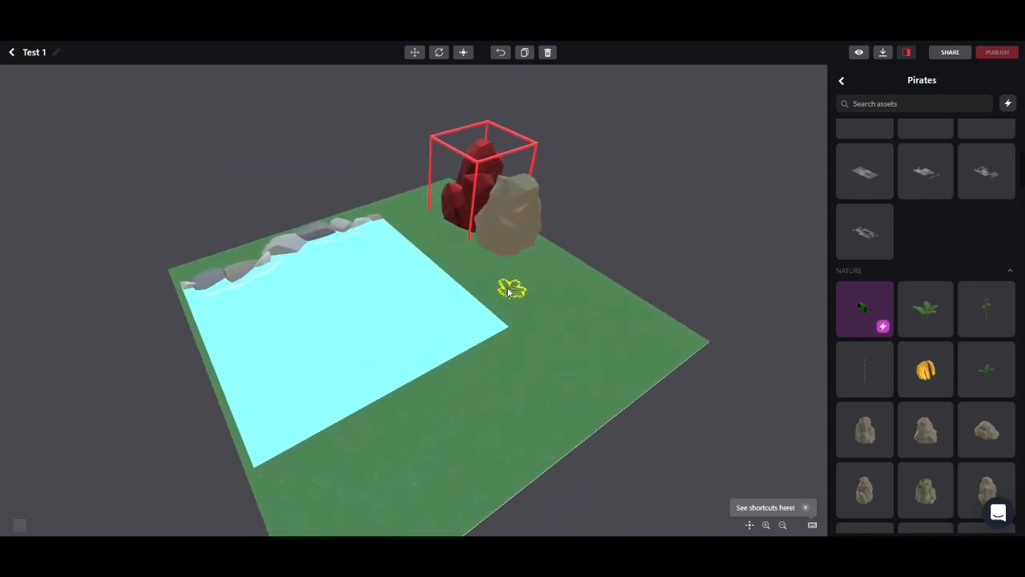
# - Reposition both rocks fully inside the plot's back corner and set the Areca palm in front of the gap between them, beside the water
pyautogui.moveTo(469, 193); pyautogui.dragTo(412, 190)
pyautogui.moveTo(507, 205); pyautogui.dragTo(459, 187)
pyautogui.click(485, 181)
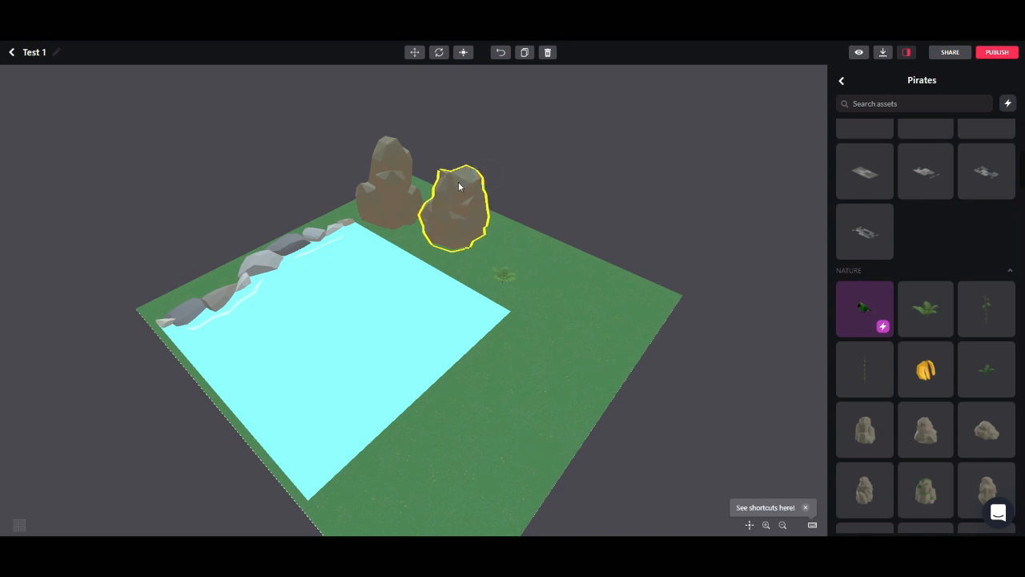
pyautogui.click(503, 277)
pyautogui.moveTo(449, 267); pyautogui.dragTo(416, 244)
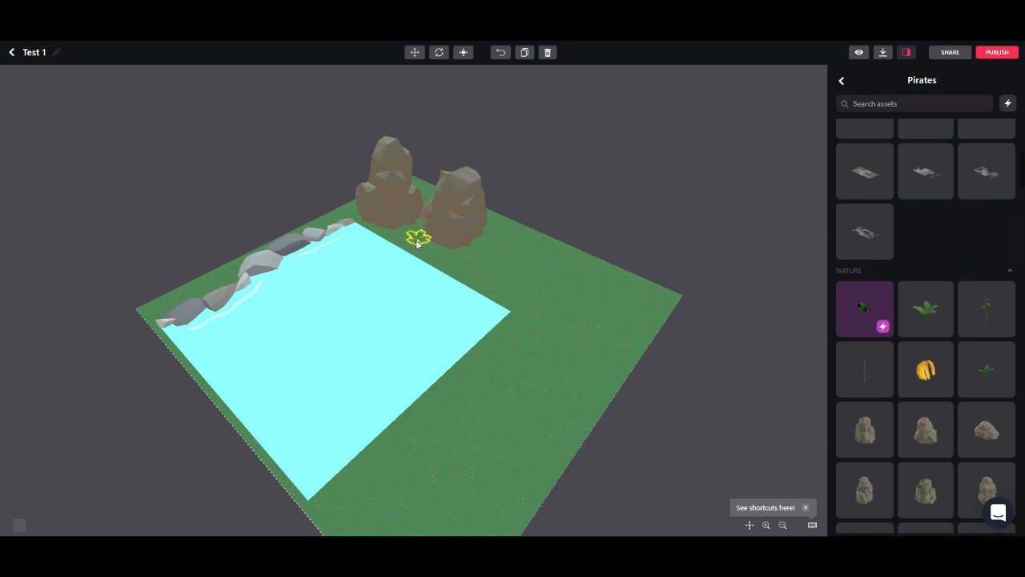
# - Add a short palm tree from the Pirates nature assets on the water's edge in front of the rocks
pyautogui.scroll(-5, 939, 428)
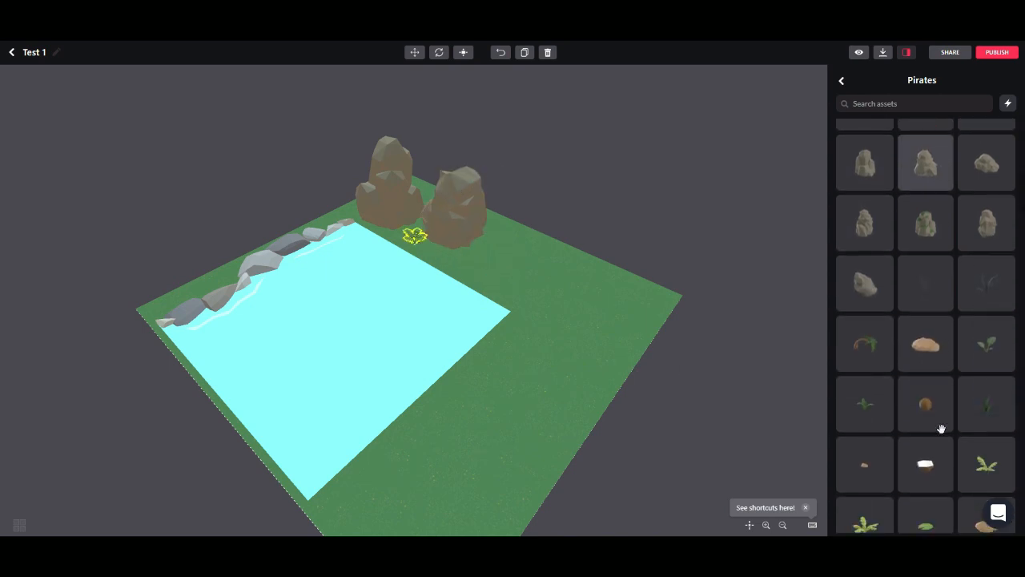
pyautogui.scroll(-1, 941, 429)
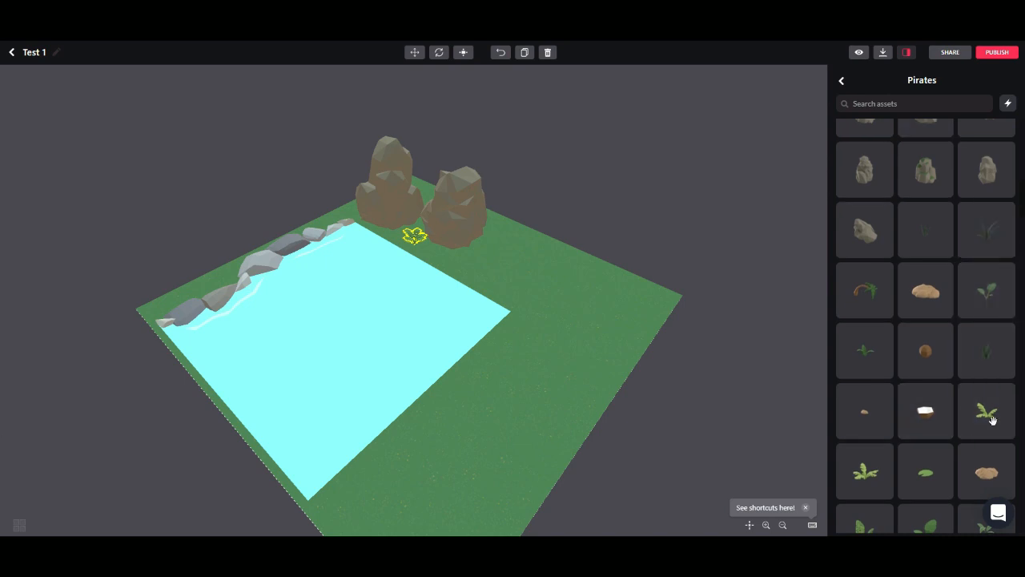
pyautogui.scroll(-2, 945, 414)
pyautogui.scroll(-5, 941, 400)
pyautogui.scroll(4, 938, 389)
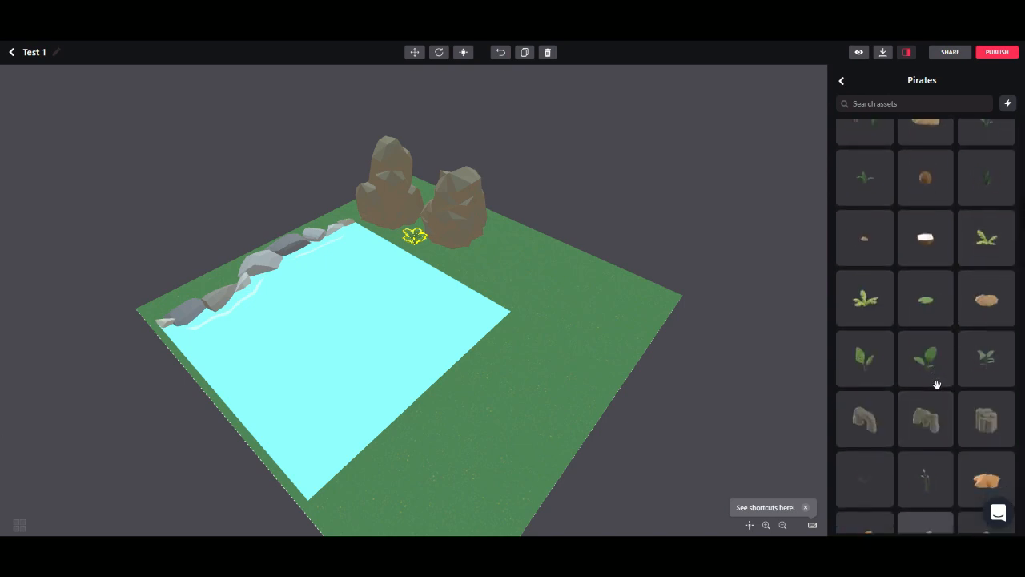
pyautogui.scroll(-4, 937, 382)
pyautogui.click(989, 400)
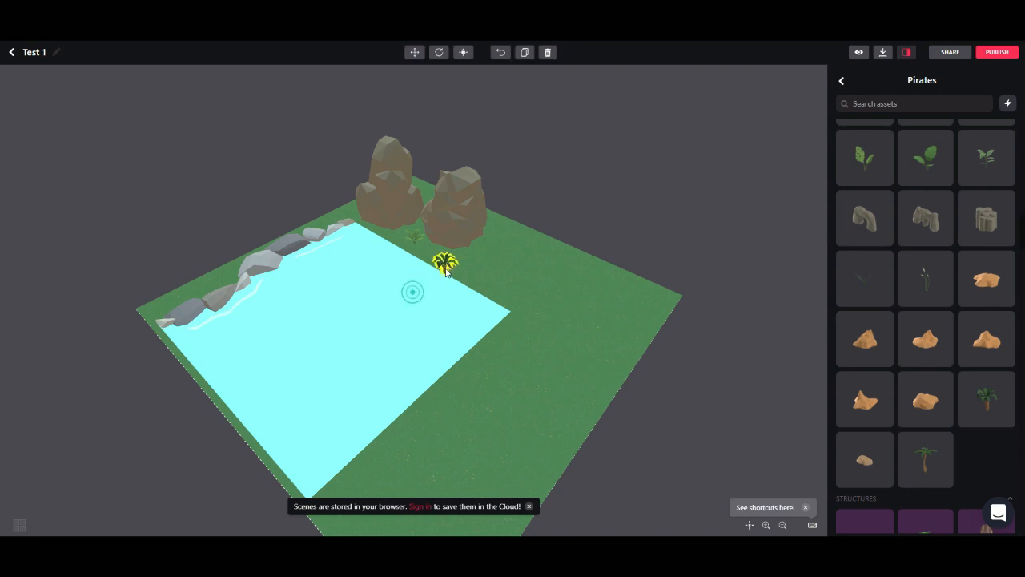
pyautogui.moveTo(472, 285); pyautogui.dragTo(473, 330)
# - Enlarge the palm tree to roughly the height of the rocks and shift it away from the water onto the grass
pyautogui.click(464, 54)
pyautogui.click(524, 313)
pyautogui.click(447, 214)
pyautogui.moveTo(446, 215); pyautogui.dragTo(411, 302)
pyautogui.click(465, 52)
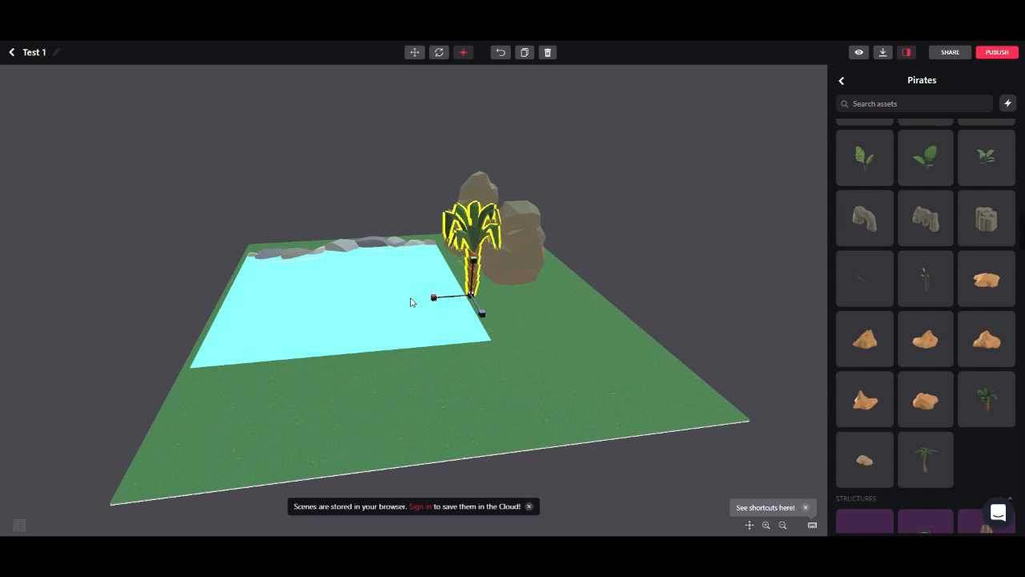
pyautogui.click(422, 340)
pyautogui.moveTo(472, 245); pyautogui.dragTo(502, 250)
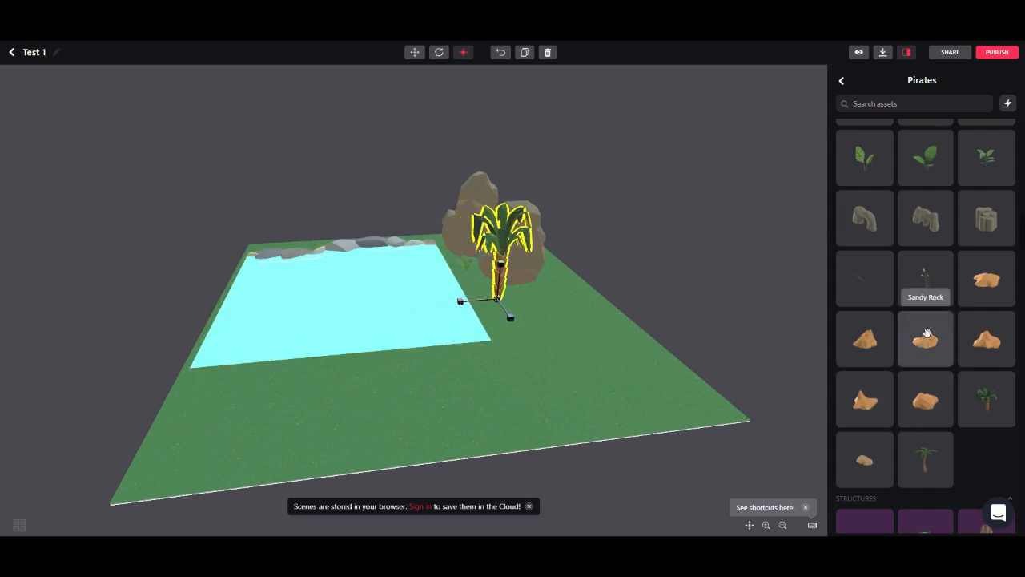
# - Add a Horizontal Platform from the Pirates structures to the grass near the plot's free back corner, beyond the palm tree
pyautogui.moveTo(500, 377); pyautogui.dragTo(549, 373)
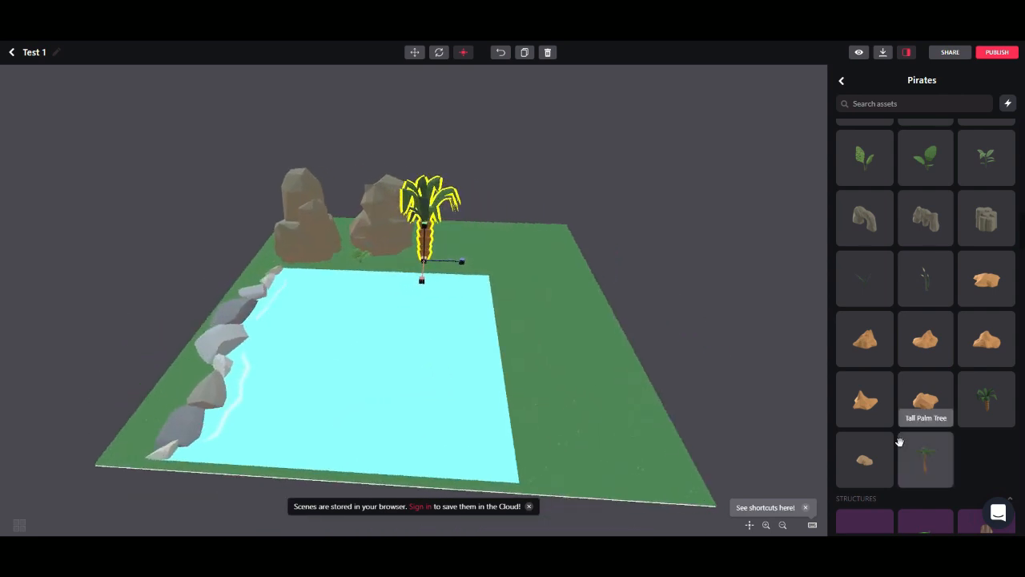
pyautogui.scroll(-3, 899, 441)
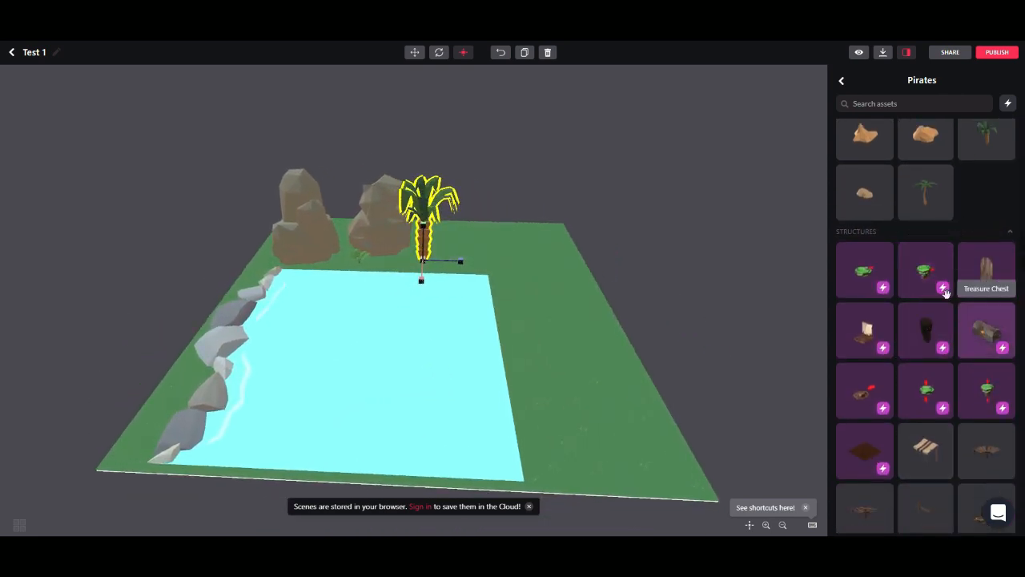
pyautogui.moveTo(929, 268); pyautogui.dragTo(538, 264)
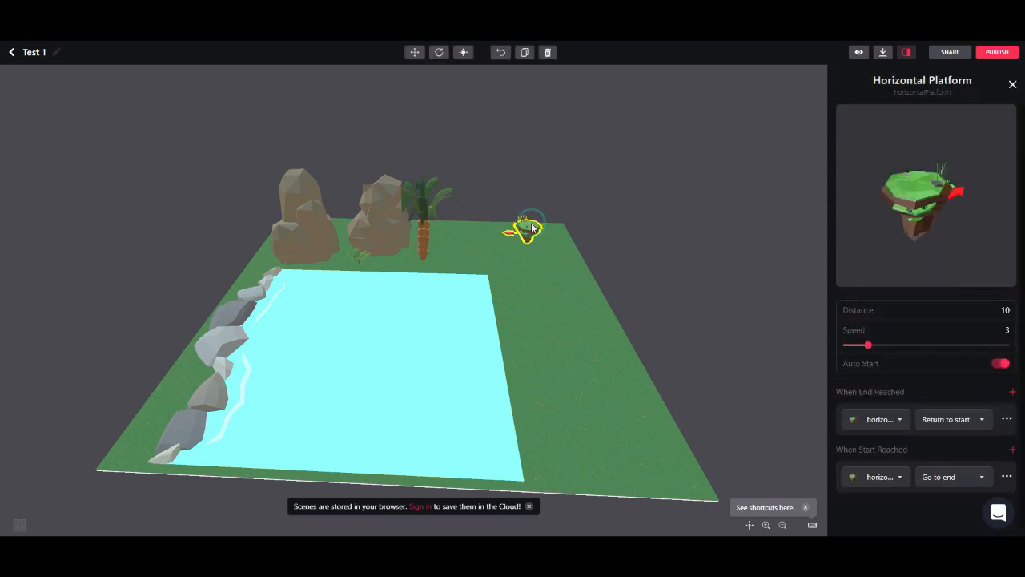
pyautogui.moveTo(537, 251); pyautogui.dragTo(507, 244)
# - Scale the Horizontal Platform wider and taller so it stands about as high as the rocks
pyautogui.click(463, 52)
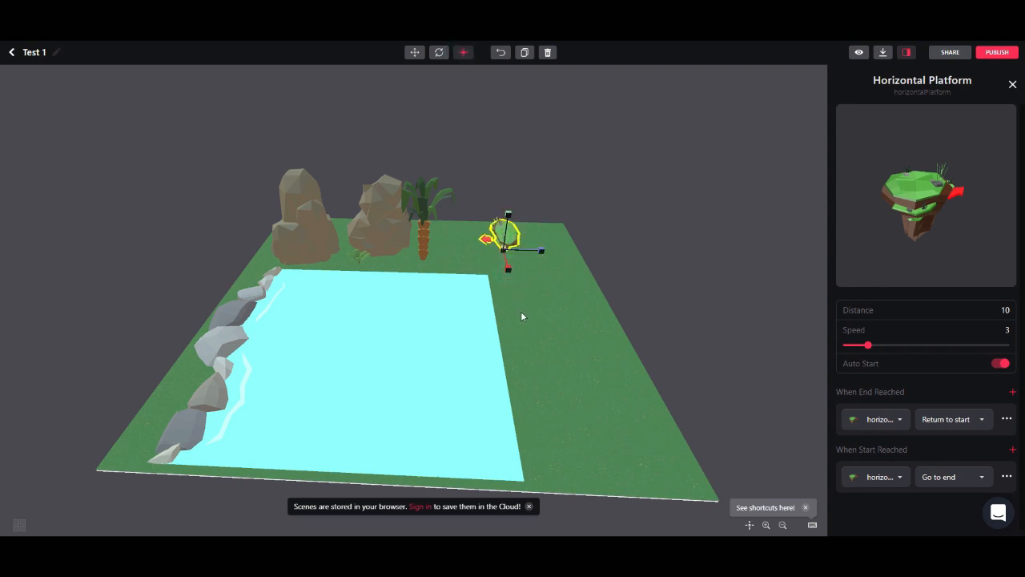
pyautogui.moveTo(542, 252); pyautogui.dragTo(575, 246)
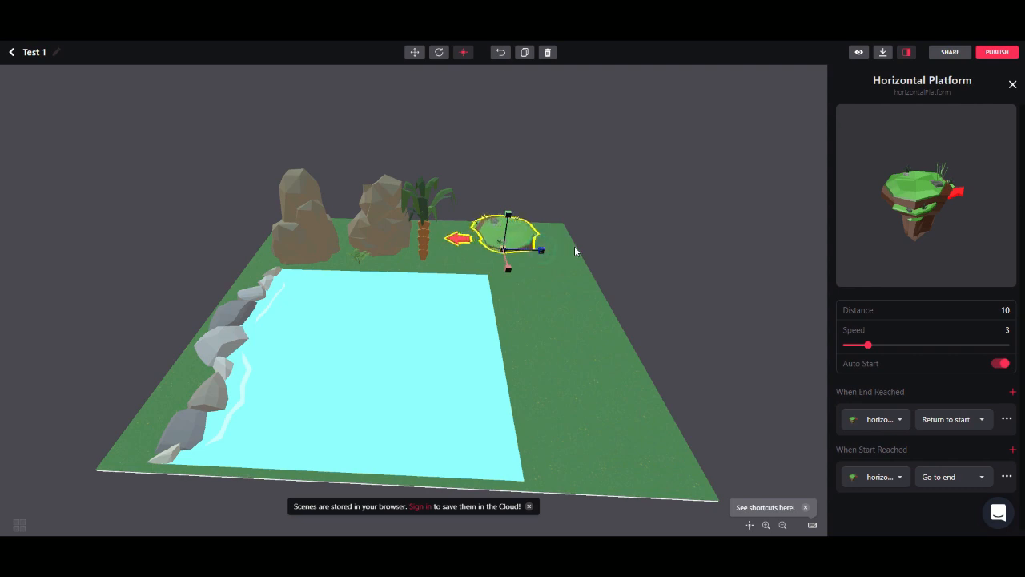
pyautogui.moveTo(508, 215); pyautogui.dragTo(511, 183)
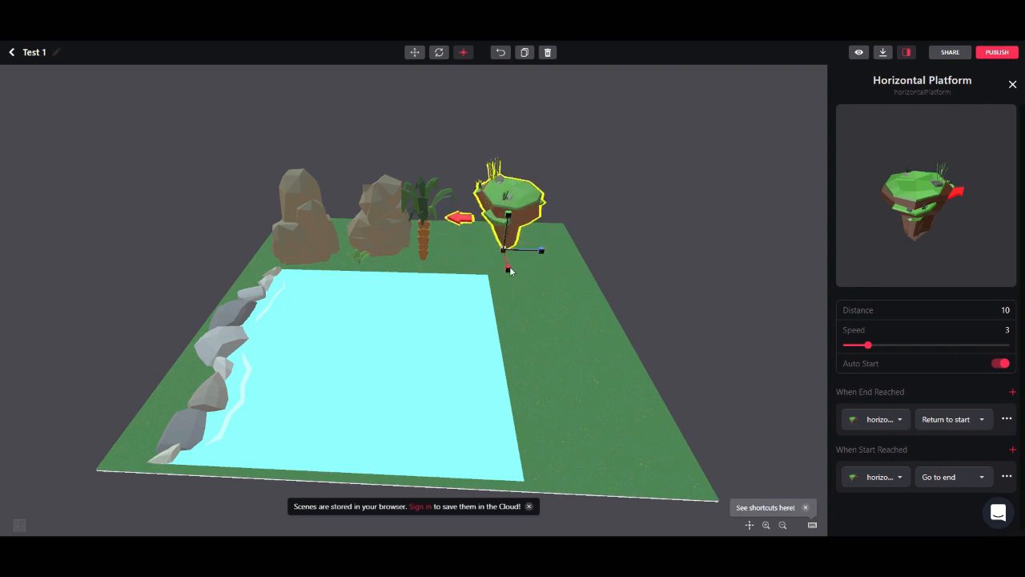
pyautogui.click(535, 282)
pyautogui.moveTo(553, 297)
pyautogui.mouseDown()
pyautogui.moveTo(488, 277)
pyautogui.moveTo(555, 285)
pyautogui.mouseUp()
# - Look through the ground tiles and the first nature assets of the Pirates pack
pyautogui.scroll(-10, 890, 353)
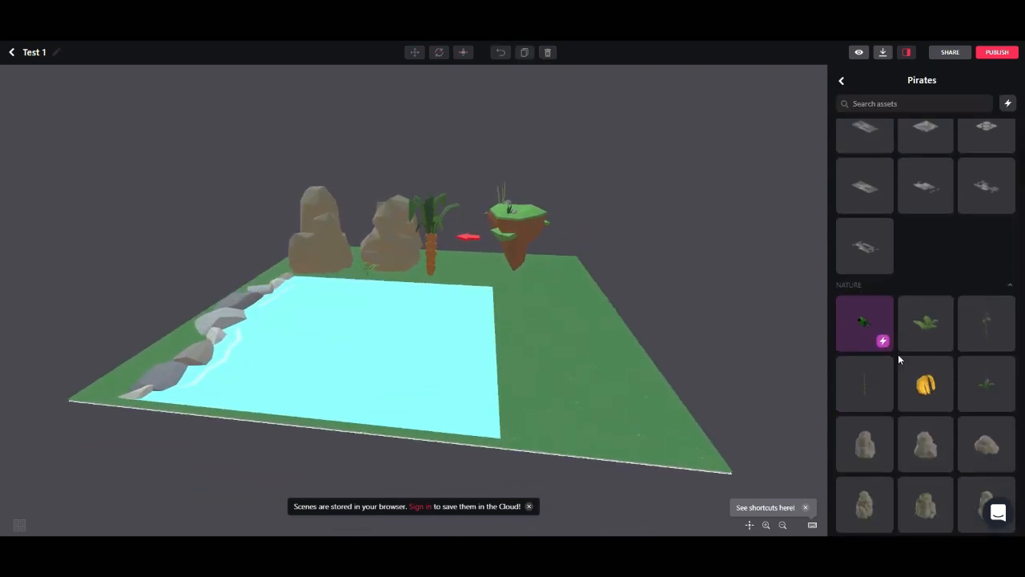
pyautogui.scroll(-5, 907, 358)
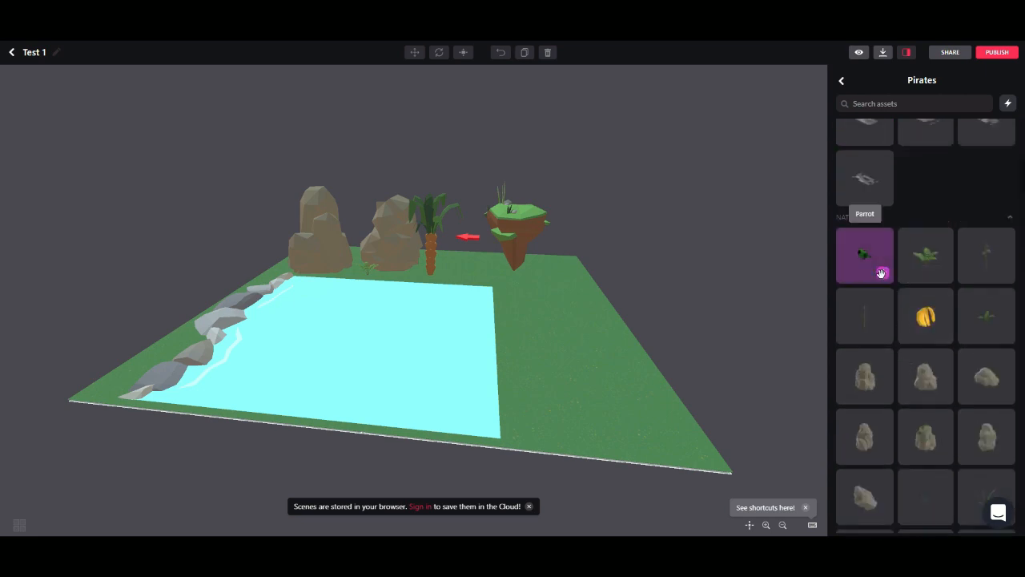
pyautogui.scroll(2, 882, 273)
pyautogui.scroll(-1, 882, 275)
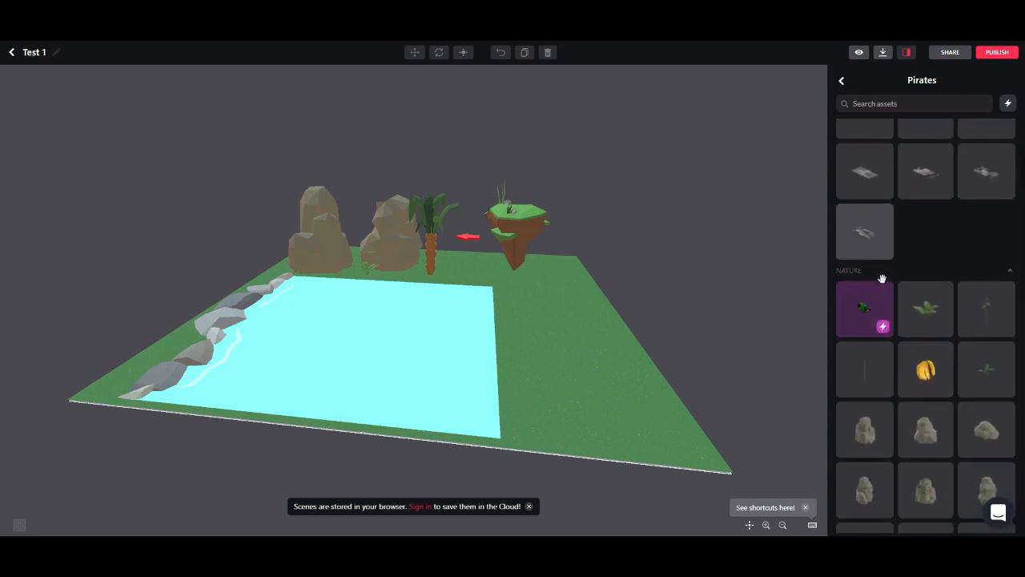
pyautogui.scroll(4, 884, 287)
pyautogui.scroll(-3, 879, 280)
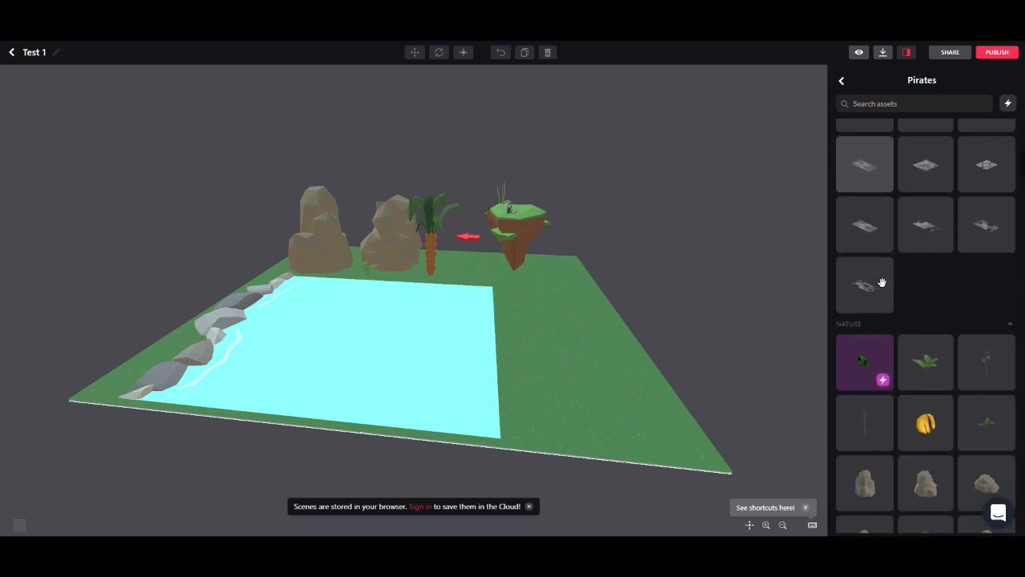
pyautogui.scroll(3, 875, 276)
# - Place the pirate ship with black sails from the Pirates structures on the water tile, its stern inside the tile's edge
pyautogui.scroll(-10, 873, 277)
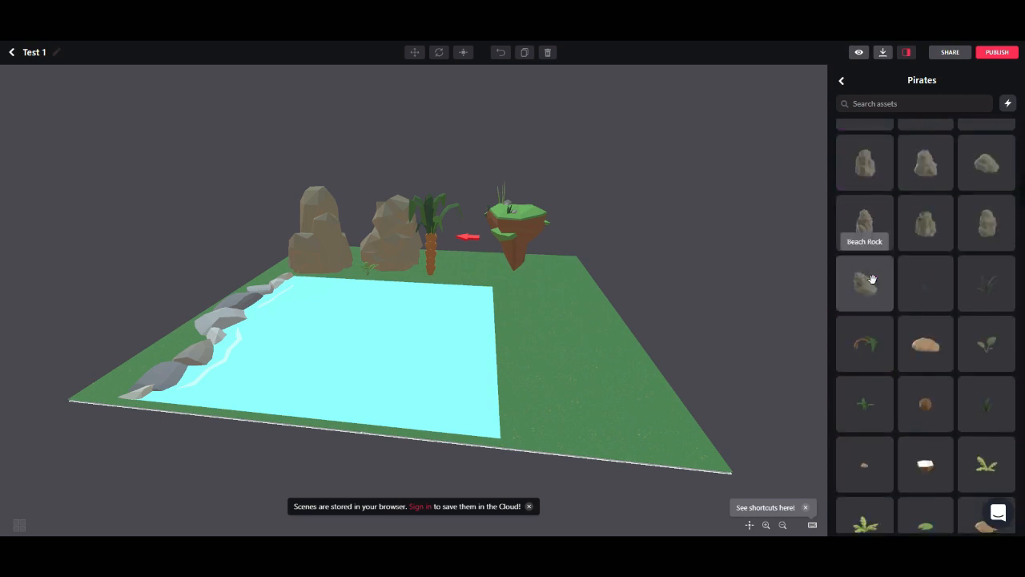
pyautogui.scroll(-5, 873, 281)
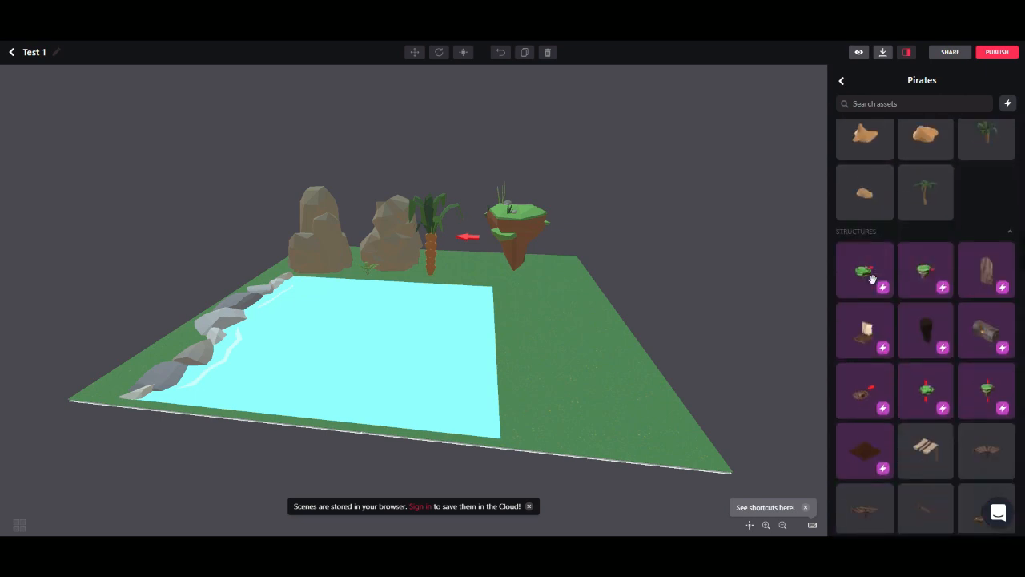
pyautogui.scroll(-2, 884, 290)
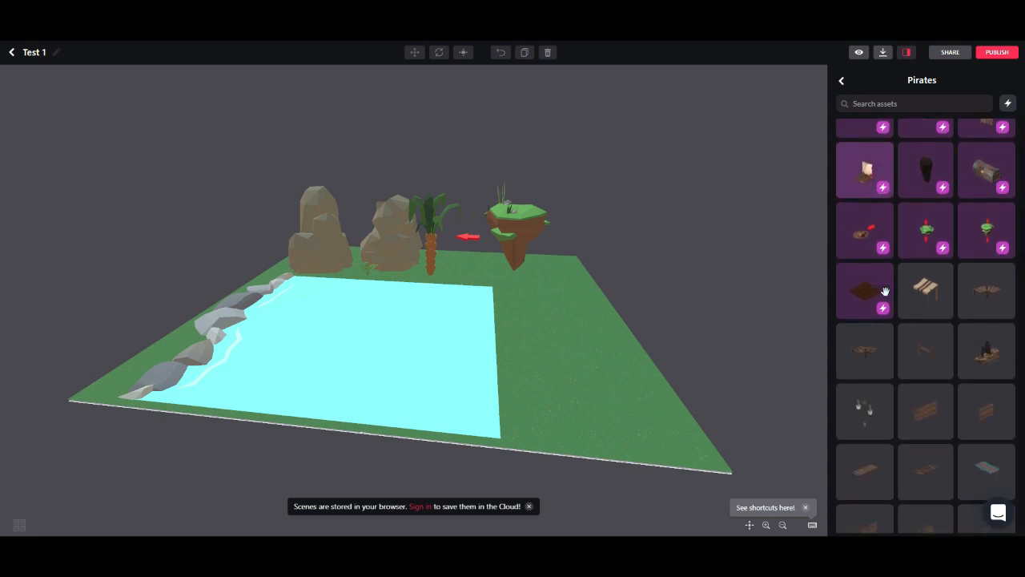
pyautogui.scroll(-2, 884, 290)
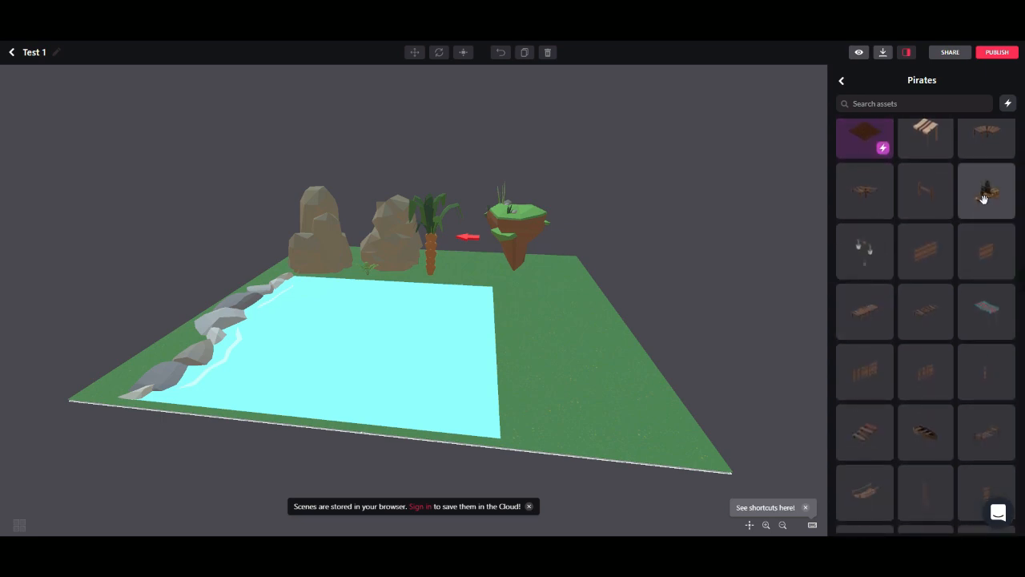
pyautogui.moveTo(977, 206); pyautogui.dragTo(402, 347)
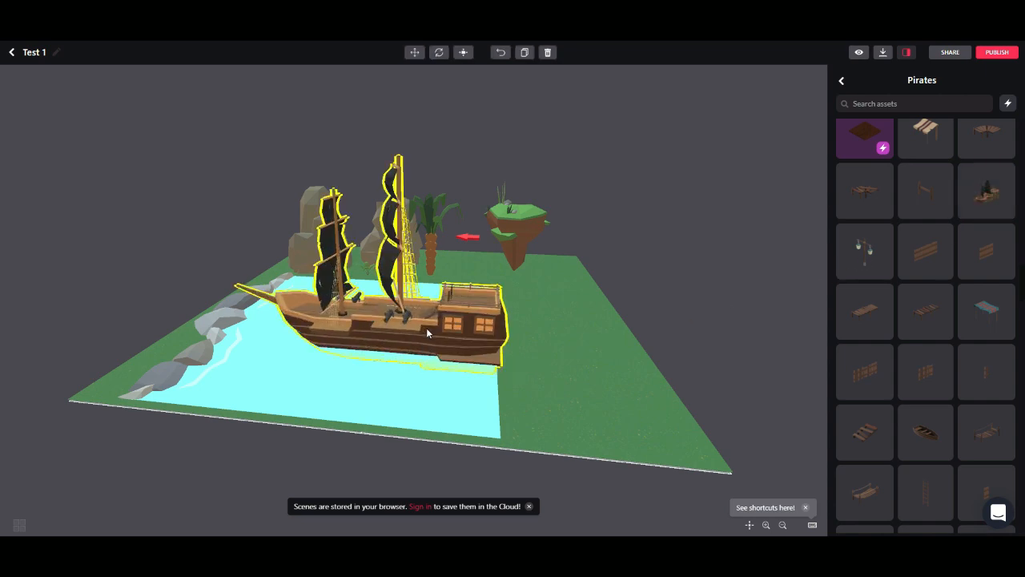
pyautogui.moveTo(425, 346); pyautogui.dragTo(437, 344)
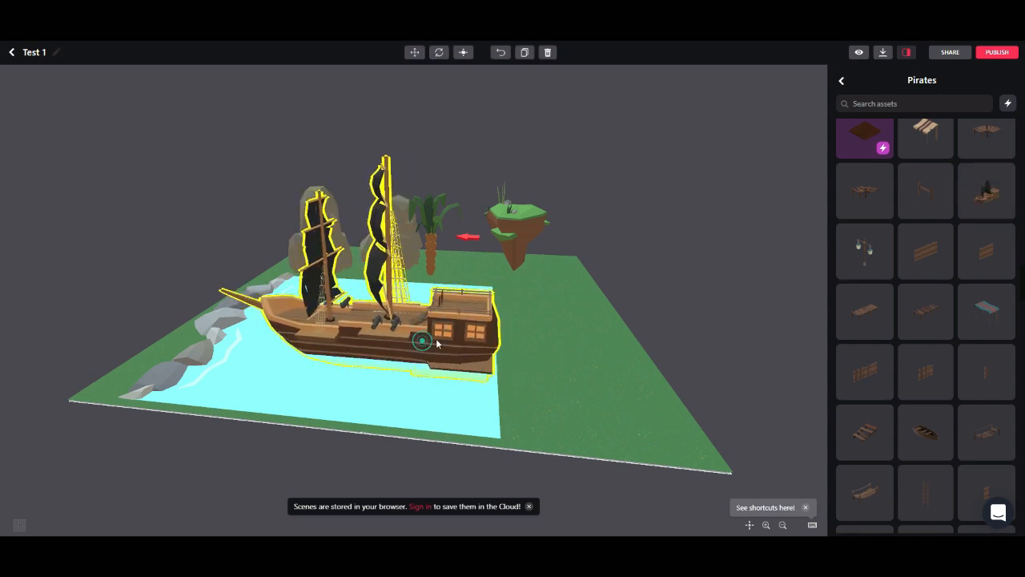
# - Browse the remaining Pirates structures, decorations and furniture, and inspect the furnished plot from several sides
pyautogui.scroll(-3, 979, 397)
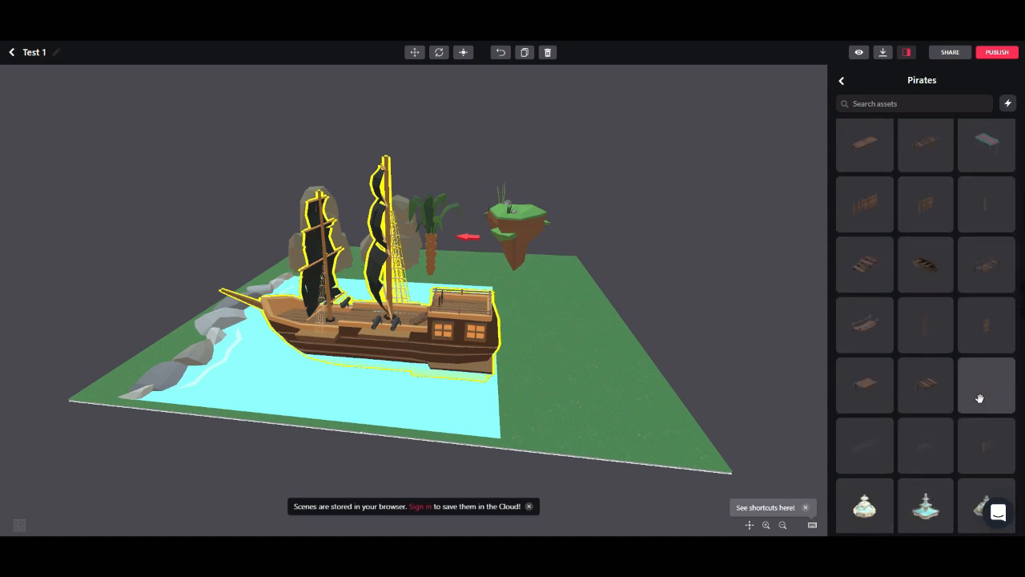
pyautogui.scroll(-1, 978, 395)
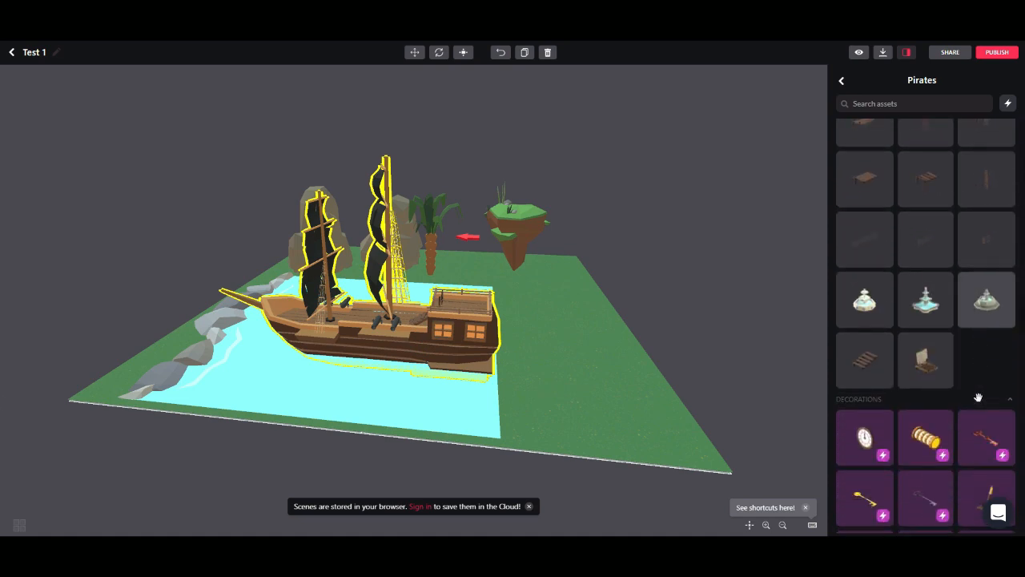
pyautogui.scroll(-1, 981, 384)
pyautogui.scroll(-4, 942, 322)
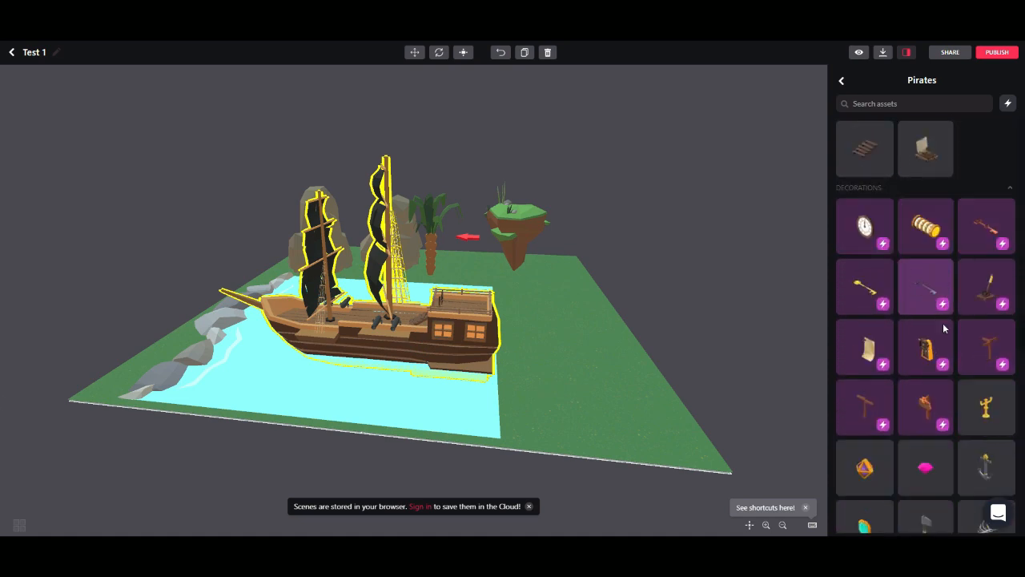
pyautogui.scroll(-3, 934, 279)
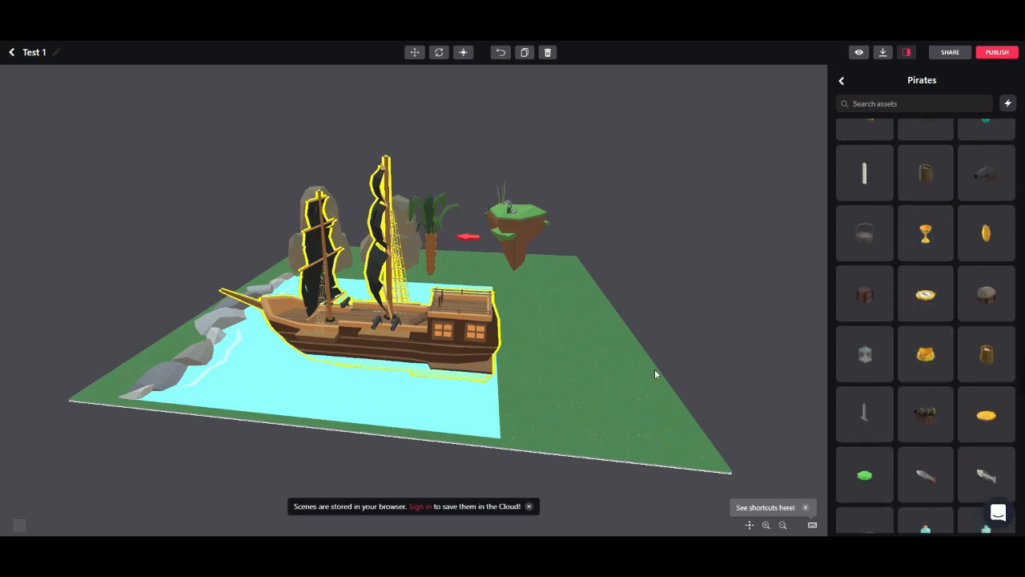
pyautogui.moveTo(654, 369); pyautogui.dragTo(454, 377)
pyautogui.click(652, 336)
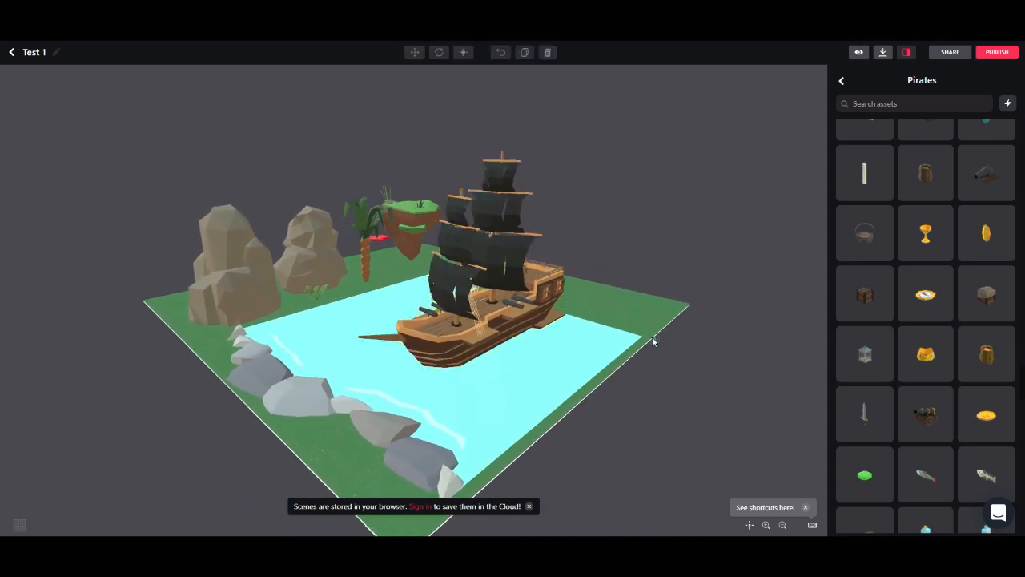
pyautogui.moveTo(652, 361); pyautogui.dragTo(579, 366)
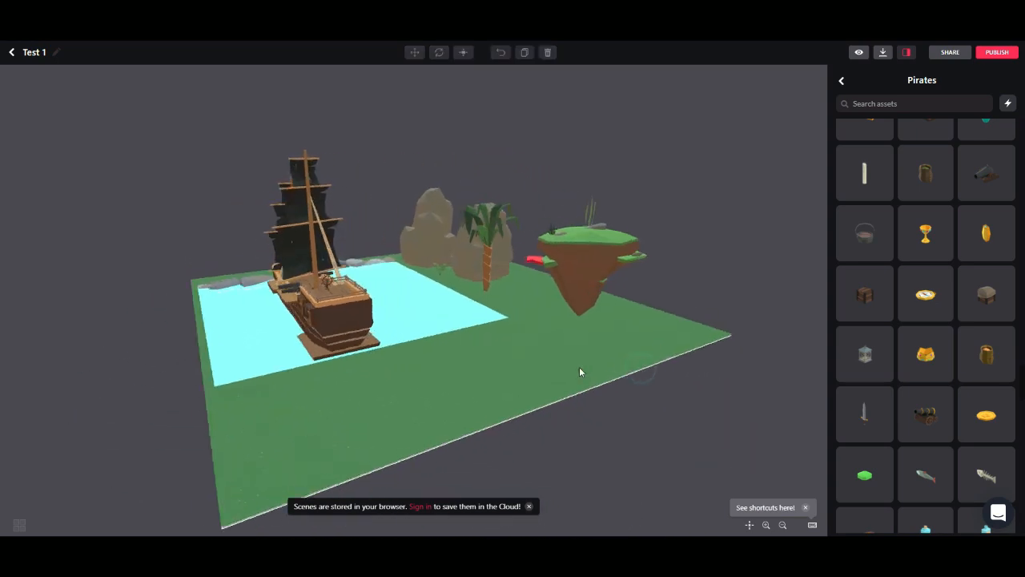
pyautogui.scroll(-2, 965, 412)
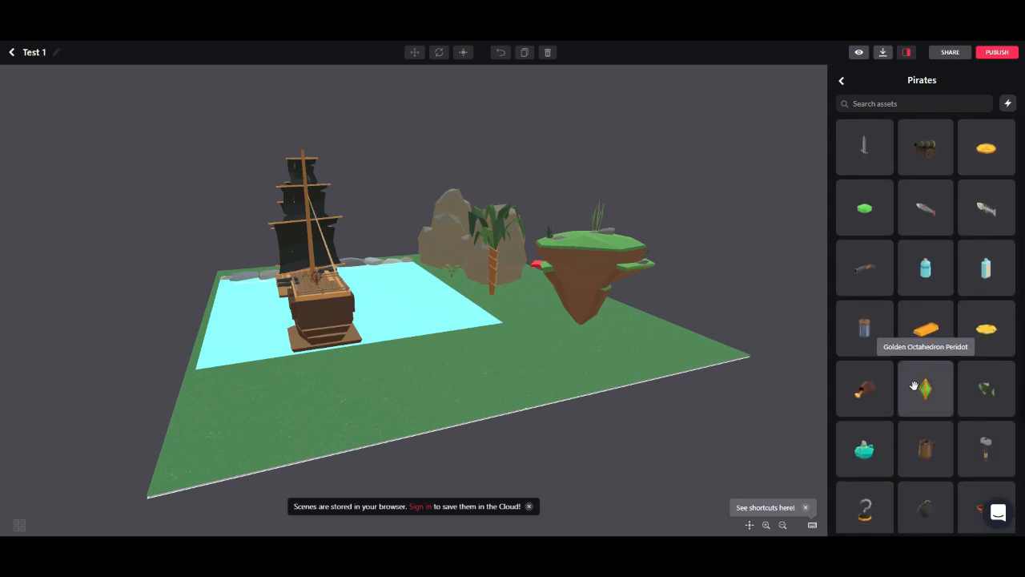
pyautogui.scroll(-4, 914, 387)
pyautogui.scroll(-3, 914, 386)
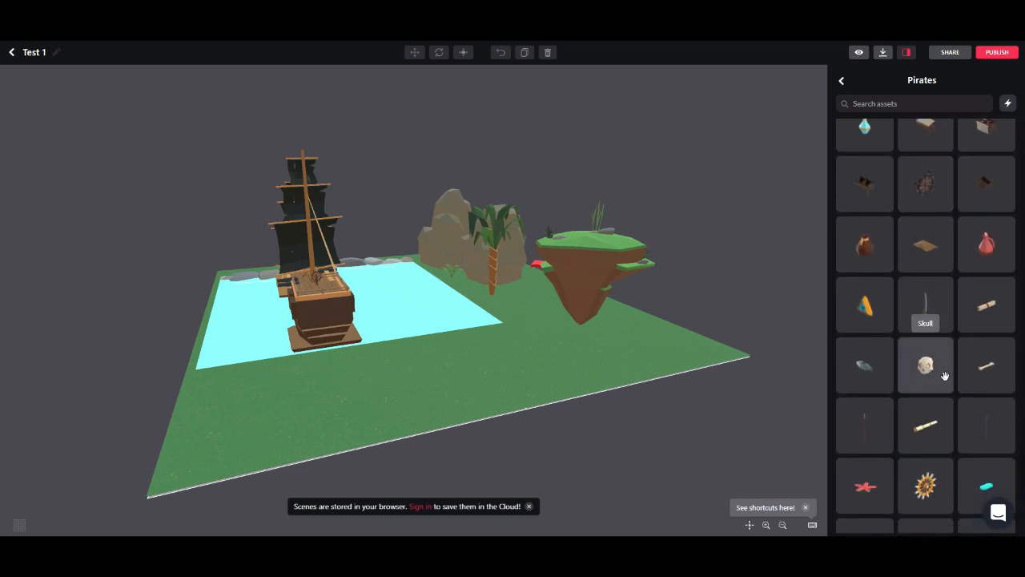
pyautogui.scroll(-4, 940, 386)
pyautogui.scroll(-4, 939, 376)
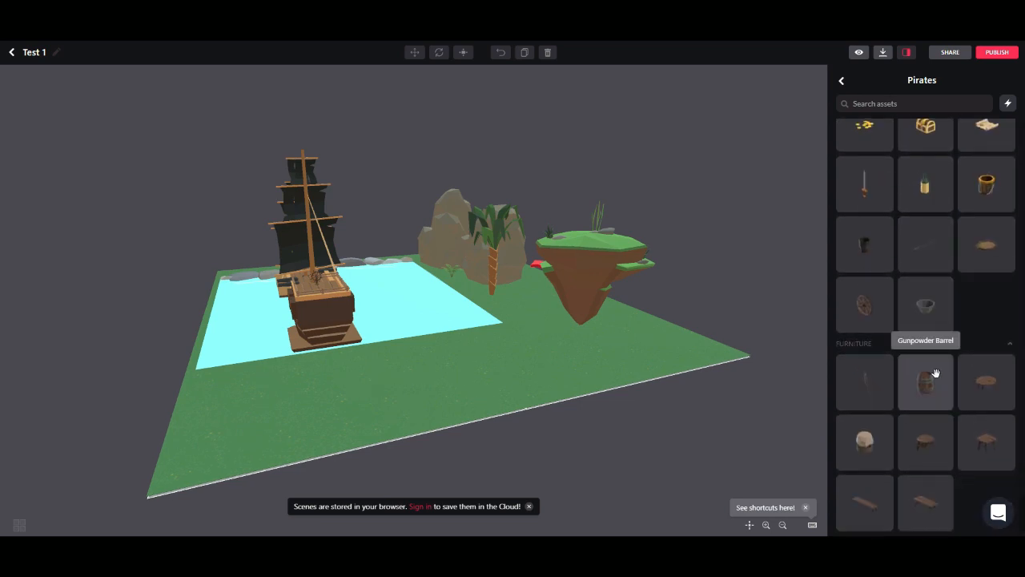
# - Check the Collectibles asset pack and open the Toolbox pack
pyautogui.click(842, 82)
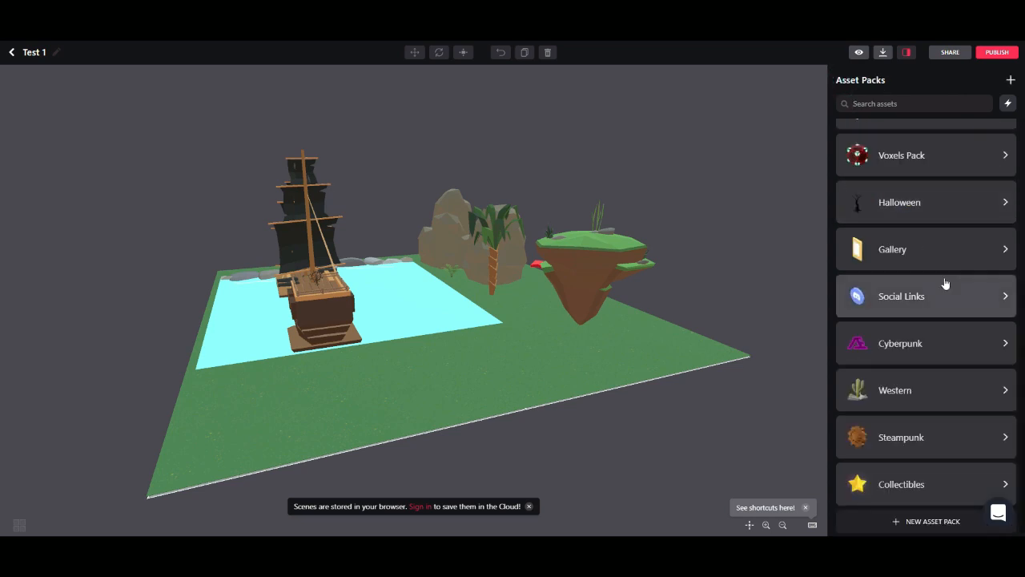
pyautogui.click(985, 483)
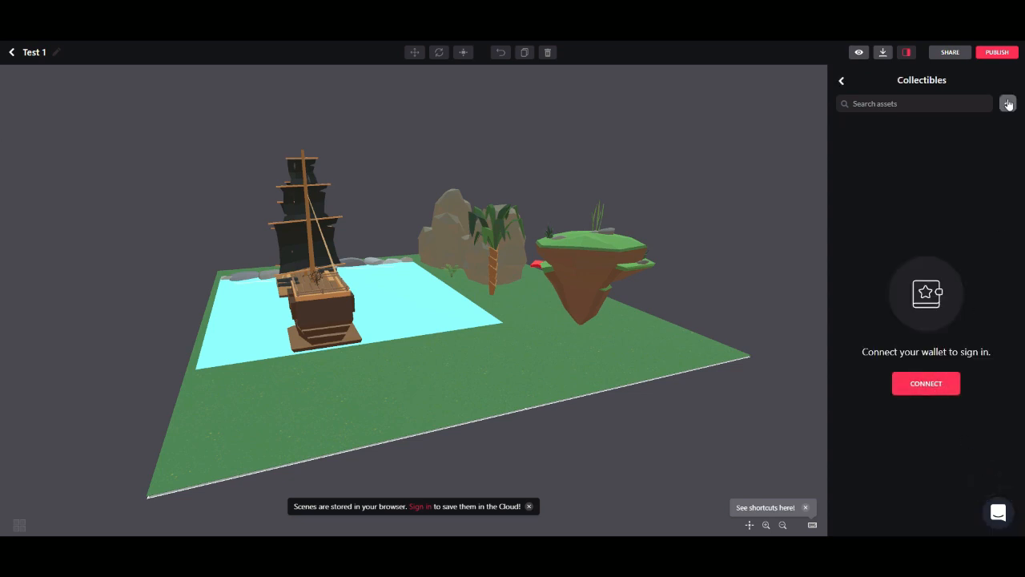
pyautogui.click(1008, 103)
pyautogui.click(842, 81)
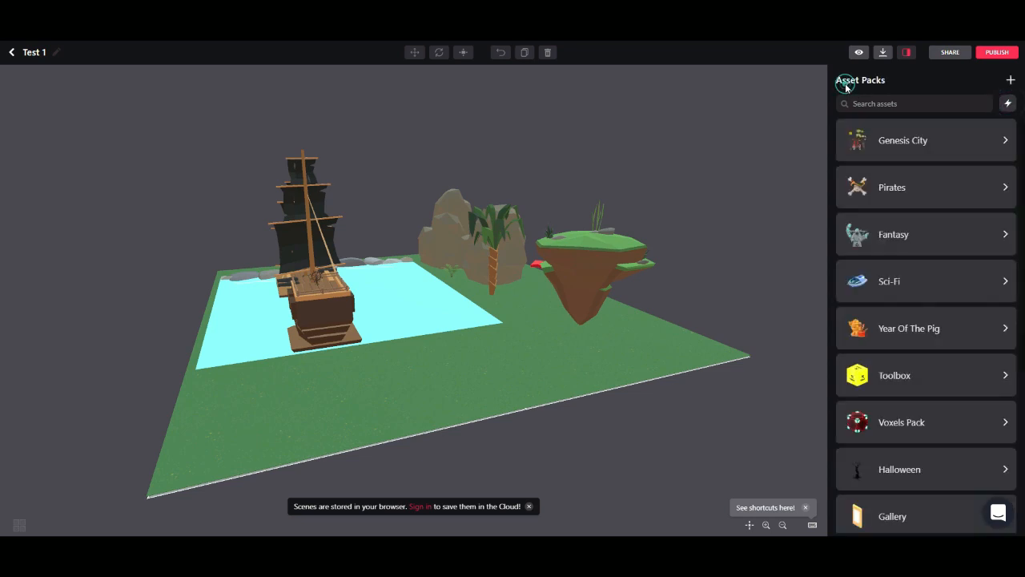
pyautogui.click(964, 373)
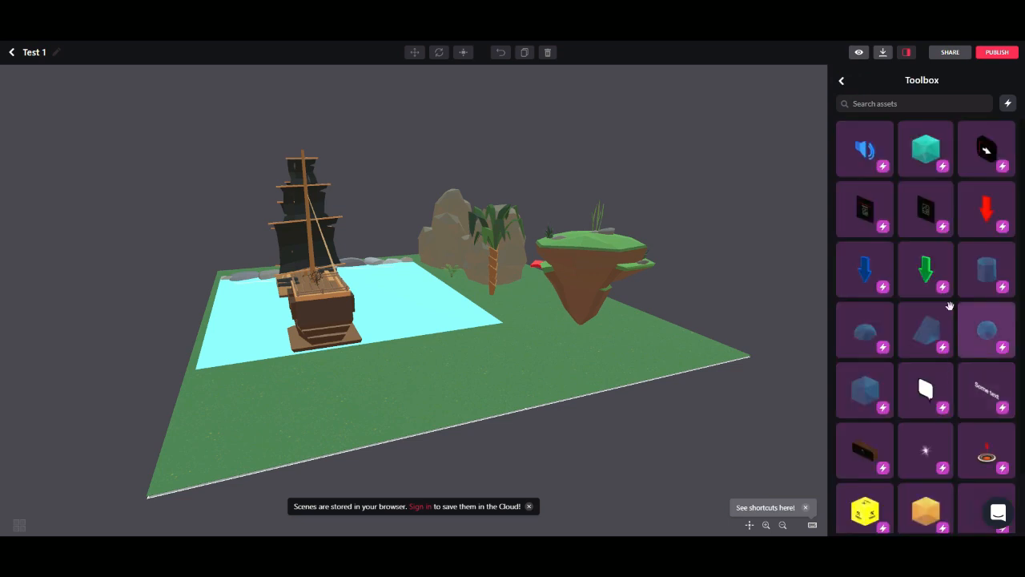
# - Look through the remaining Toolbox assets and the blocks of the Voxels Pack, then return to the beginning of the asset pack list
pyautogui.scroll(-1, 938, 255)
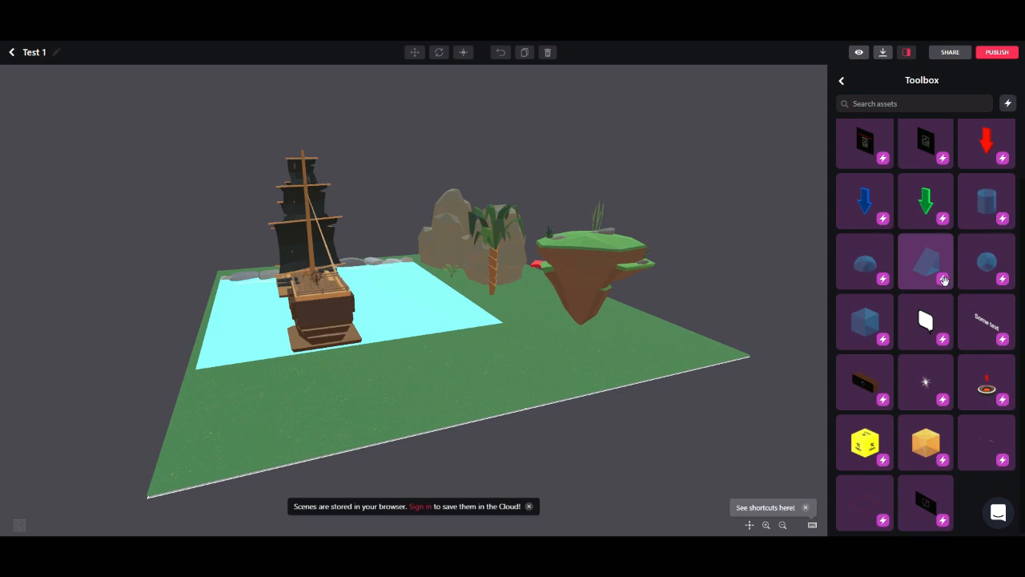
pyautogui.click(842, 81)
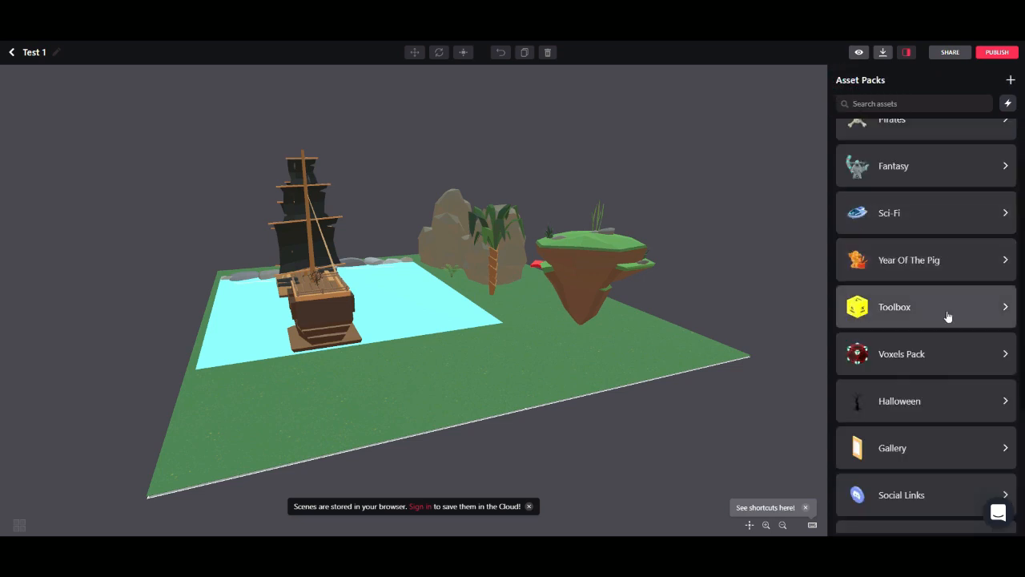
pyautogui.click(954, 342)
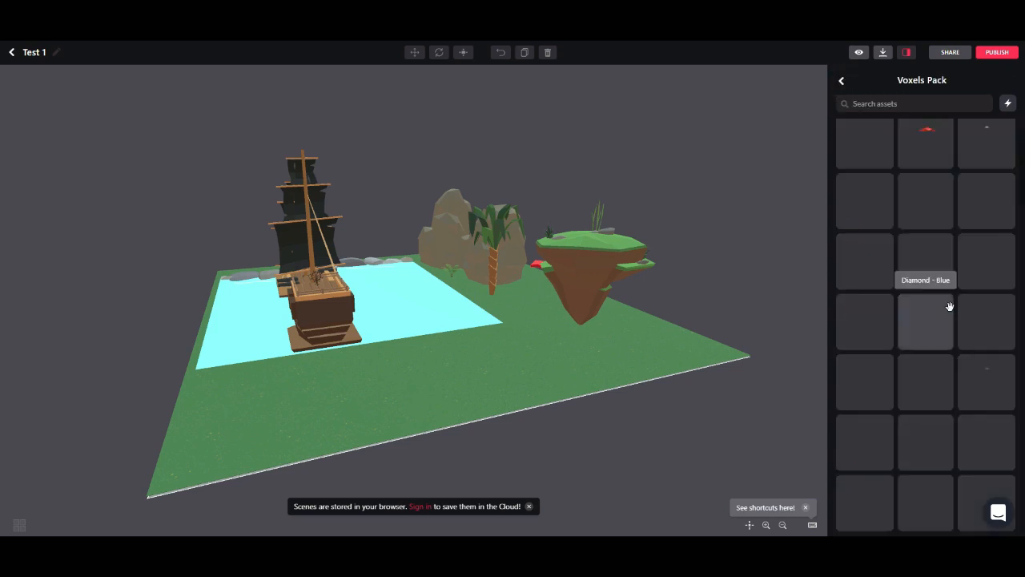
pyautogui.scroll(-4, 950, 305)
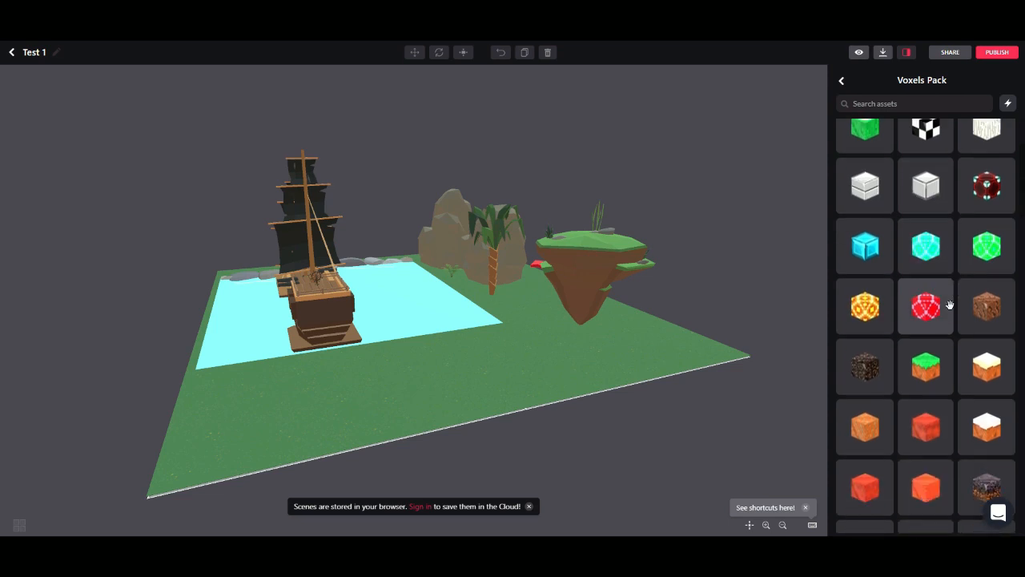
pyautogui.scroll(-5, 950, 305)
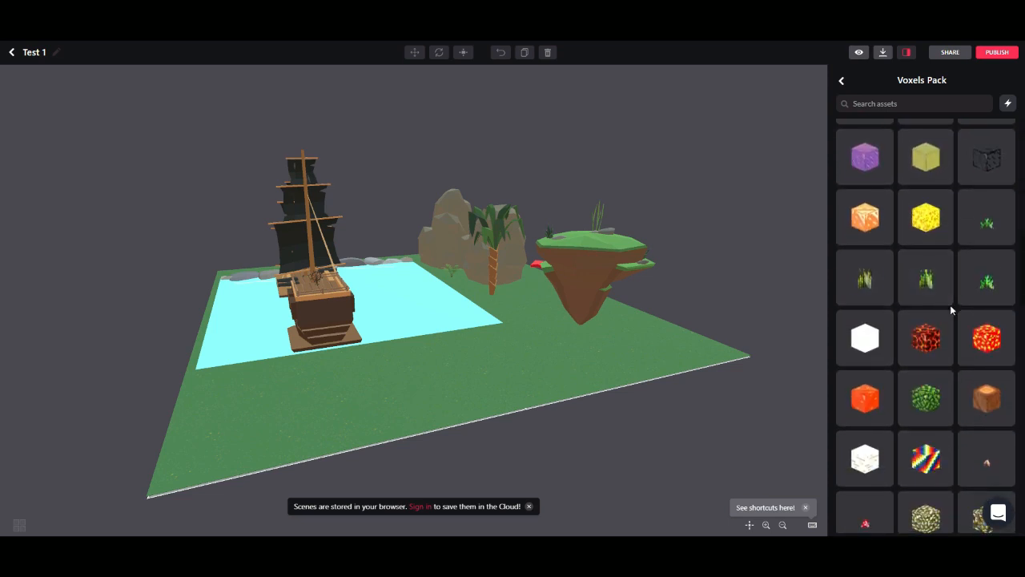
pyautogui.click(840, 81)
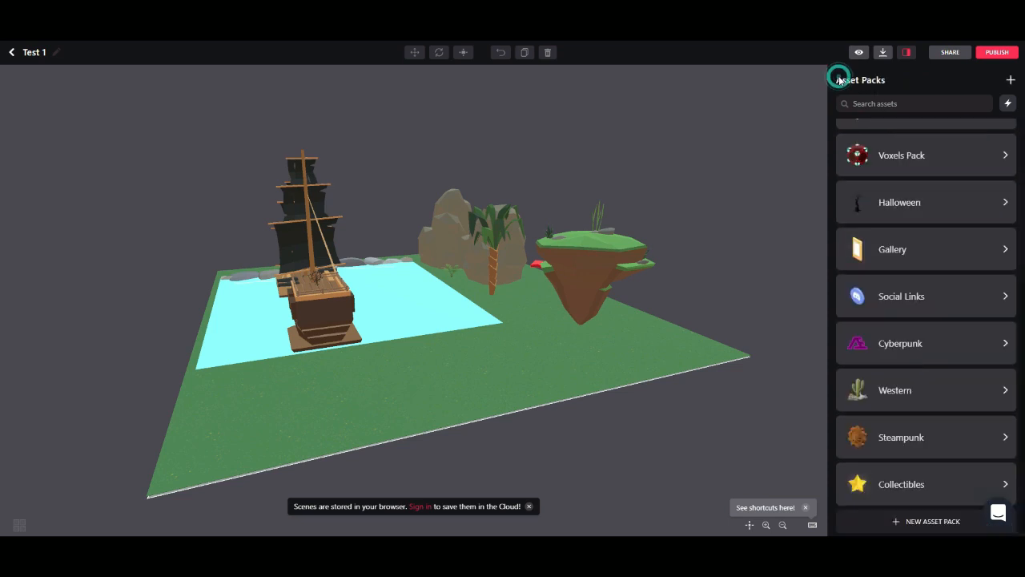
pyautogui.scroll(1, 936, 394)
pyautogui.scroll(2, 936, 394)
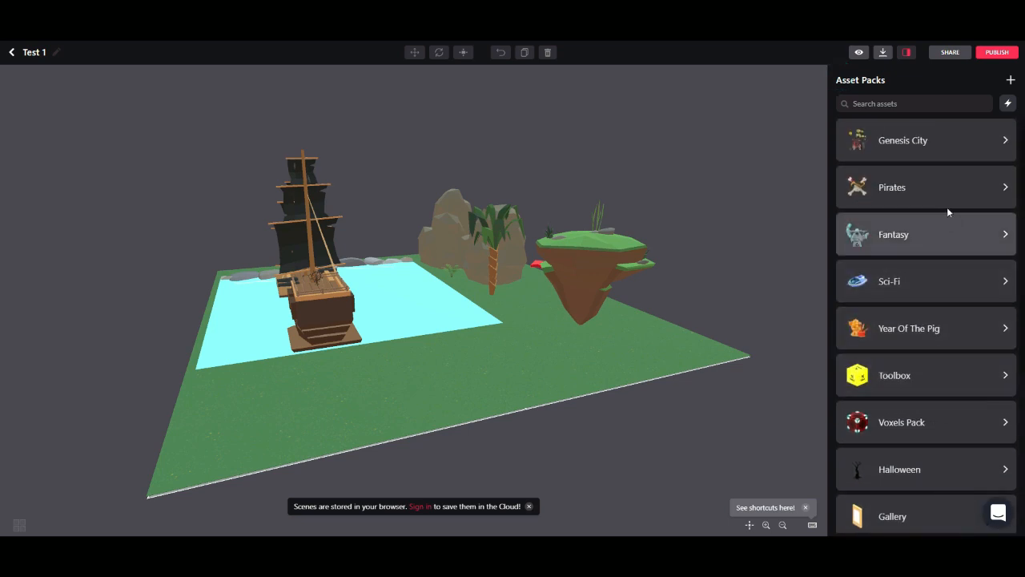
# - View the plot from the rocky shore side and try to add a new asset pack, closing the wallet sign-in dialog
pyautogui.moveTo(702, 304); pyautogui.dragTo(517, 327)
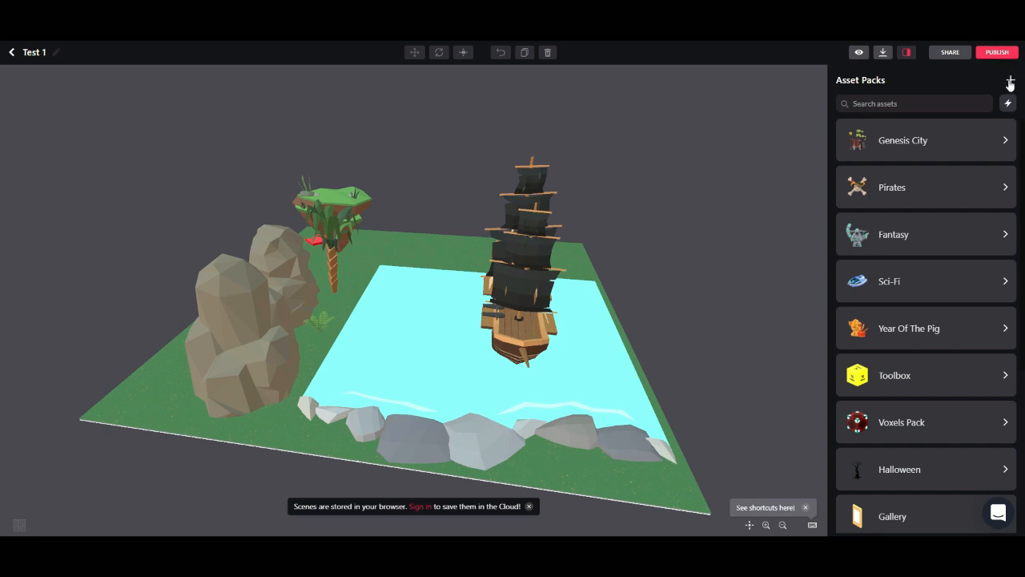
pyautogui.click(1010, 82)
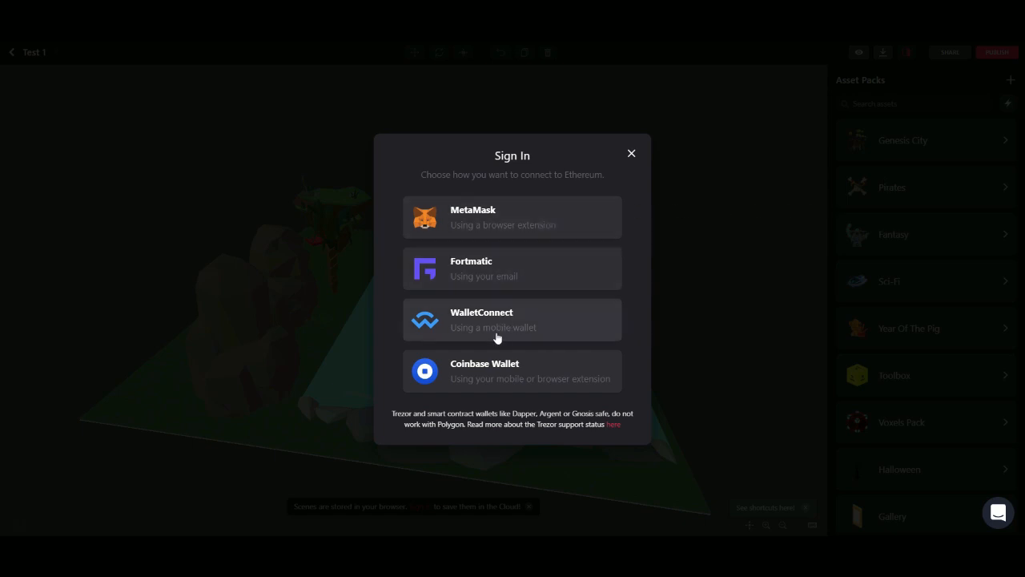
pyautogui.click(632, 155)
# - Try to publish the scene by applying to the Scene Pool, and dismiss the sign-in request
pyautogui.click(1006, 51)
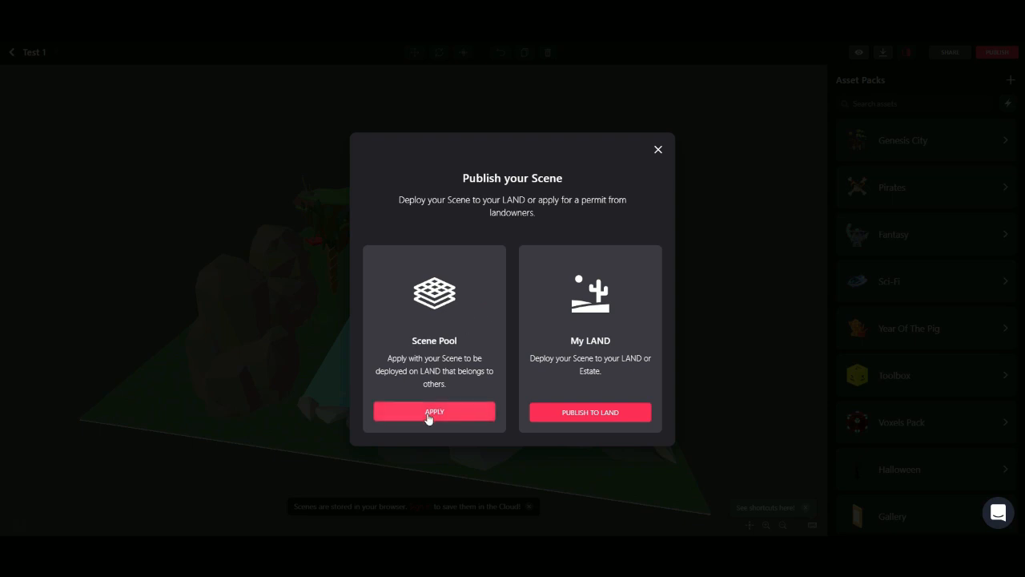
pyautogui.click(433, 412)
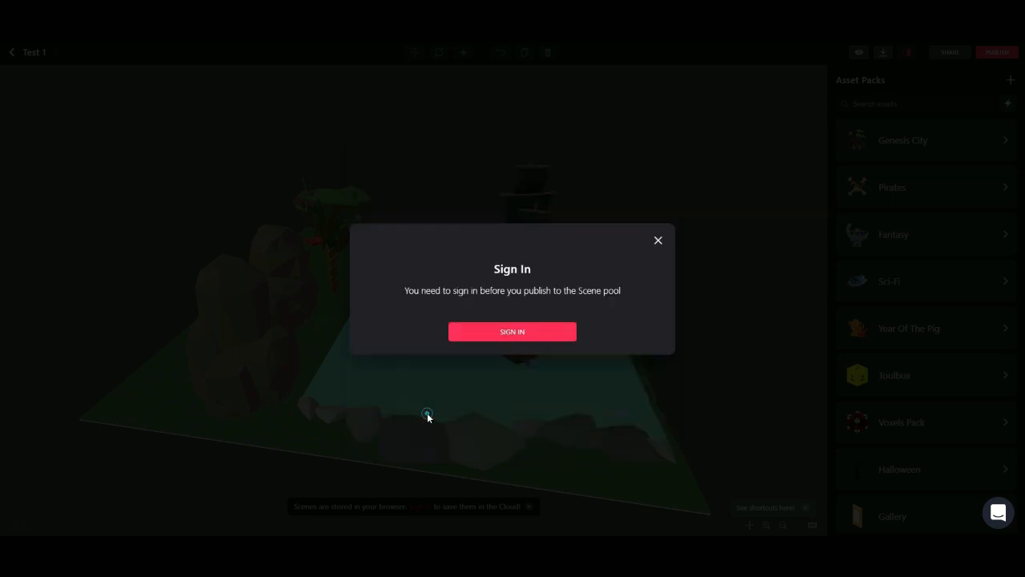
pyautogui.click(657, 242)
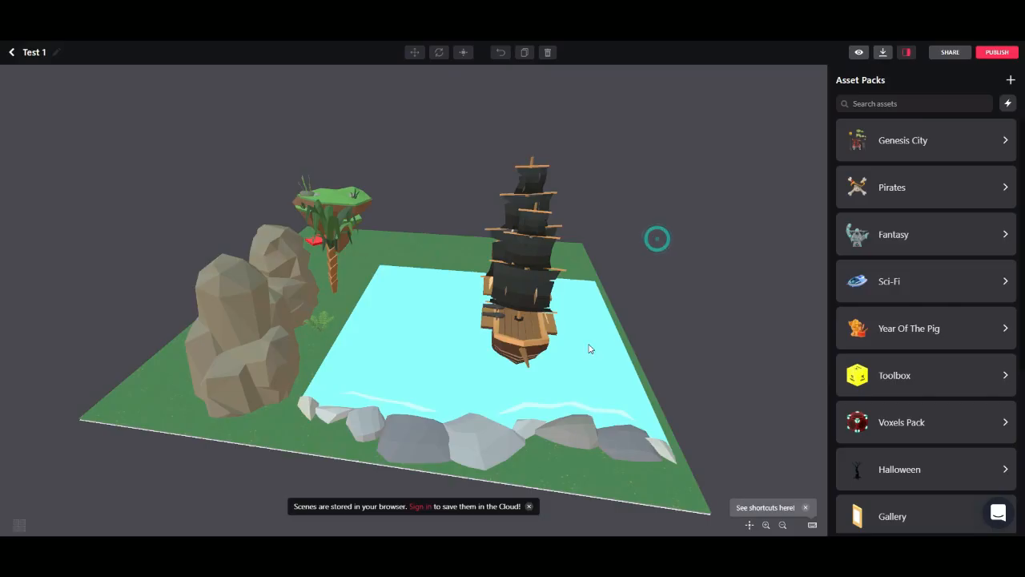
# - Try to publish the scene to My LAND, and return to an overview of the furnished plot
pyautogui.click(989, 56)
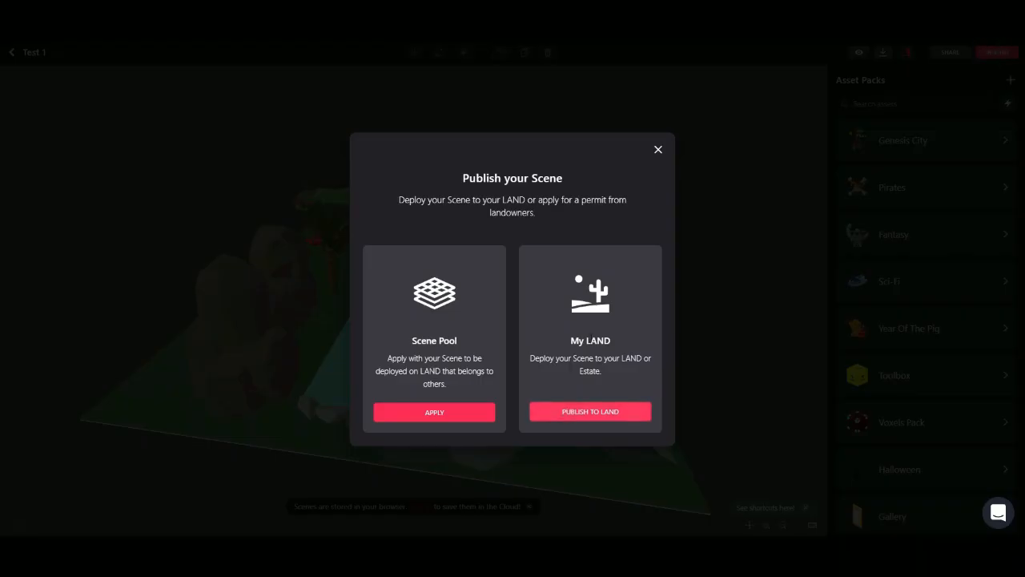
pyautogui.click(581, 412)
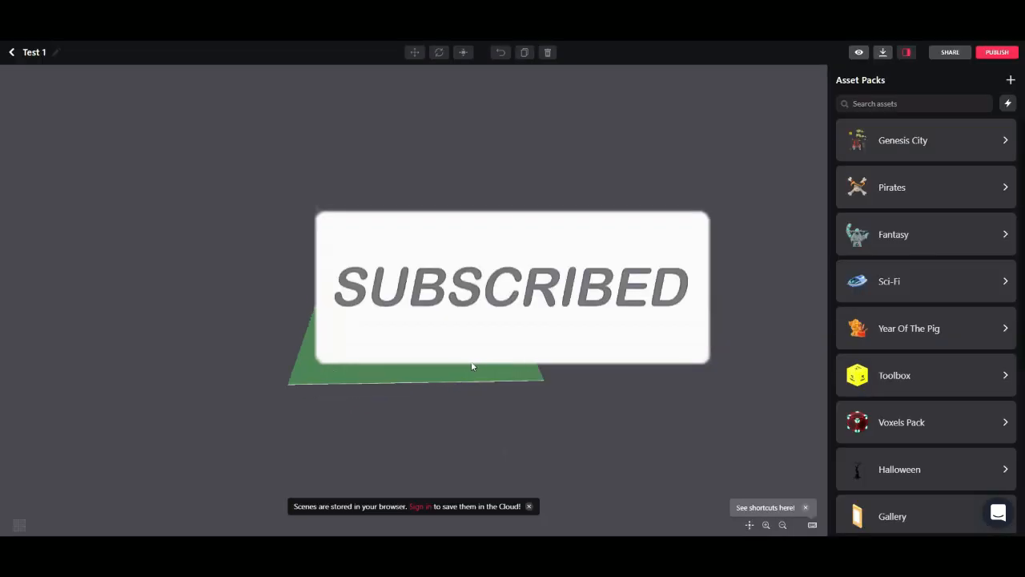
pyautogui.moveTo(472, 366); pyautogui.dragTo(438, 360)
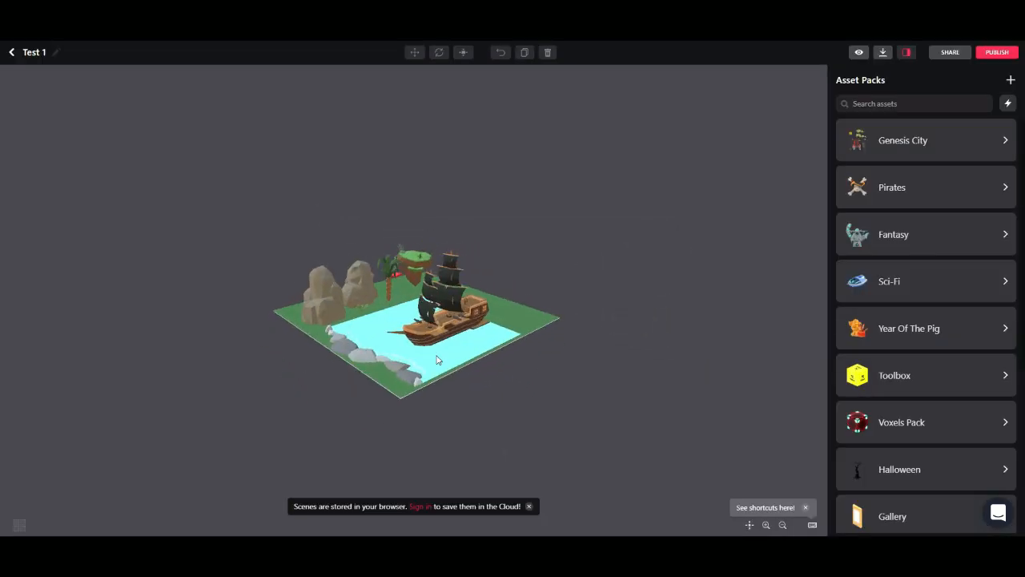